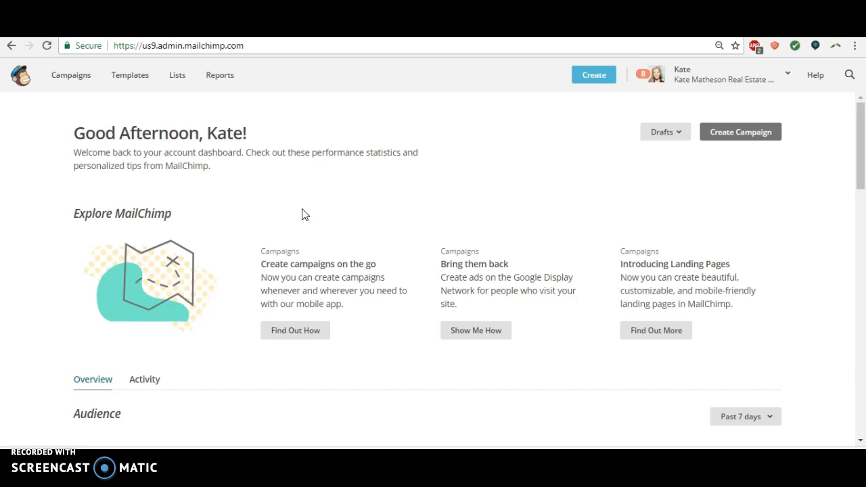
# Create a new subscriber list and name it "Freebie Name Signup".
pyautogui.click(177, 83)
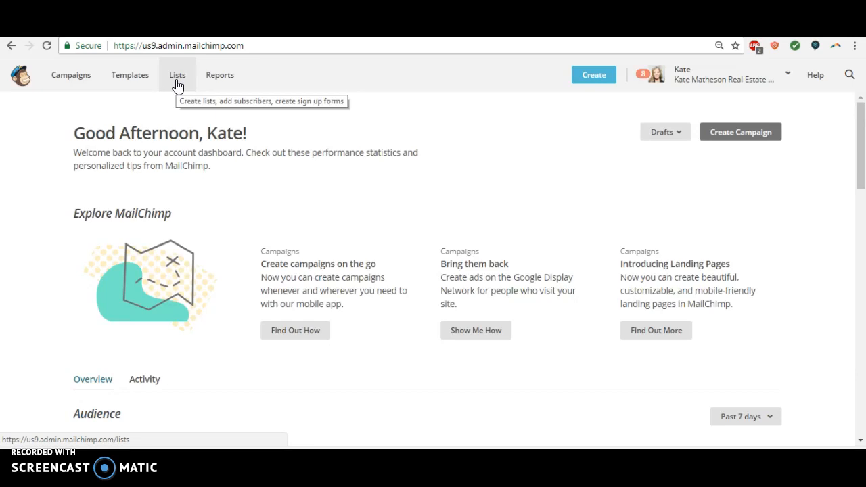
pyautogui.click(177, 84)
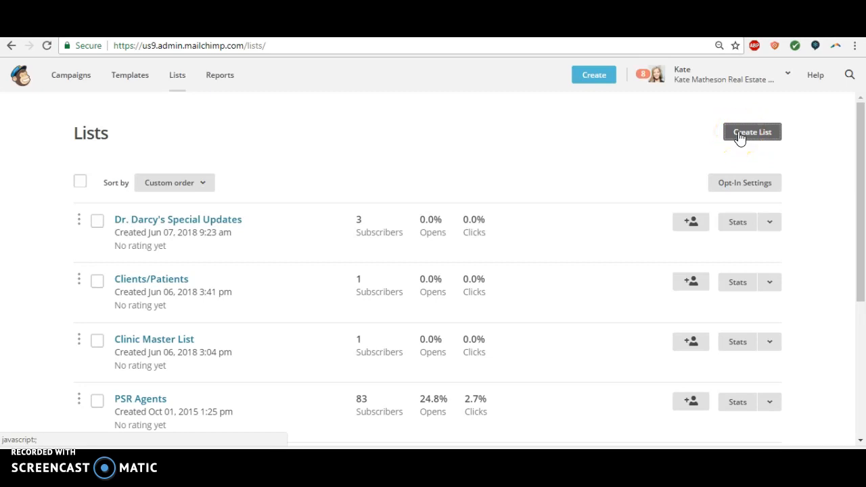
pyautogui.click(740, 138)
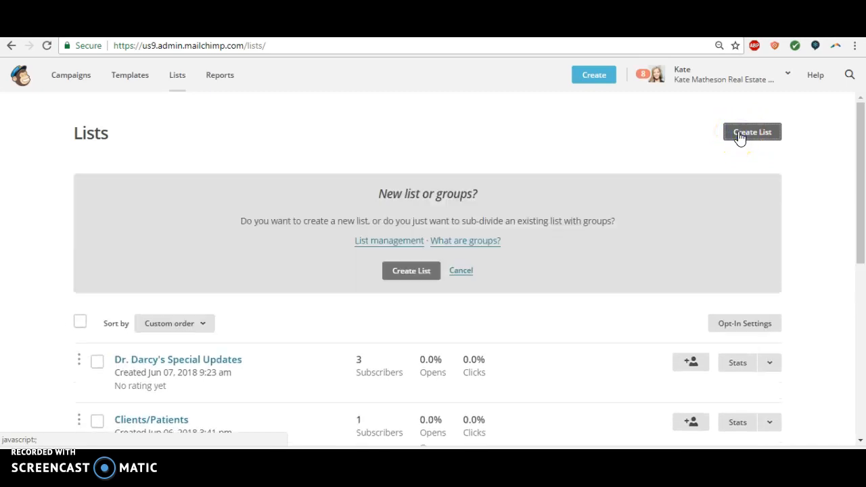
pyautogui.click(406, 270)
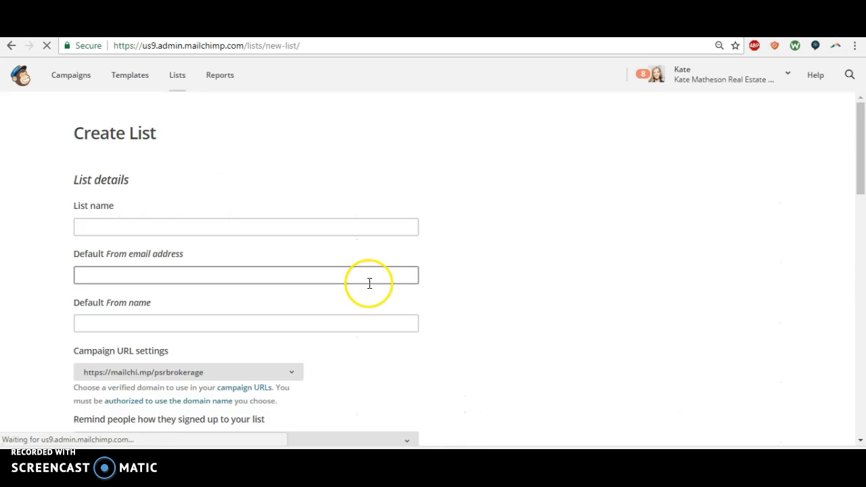
pyautogui.click(188, 228)
pyautogui.write('F')
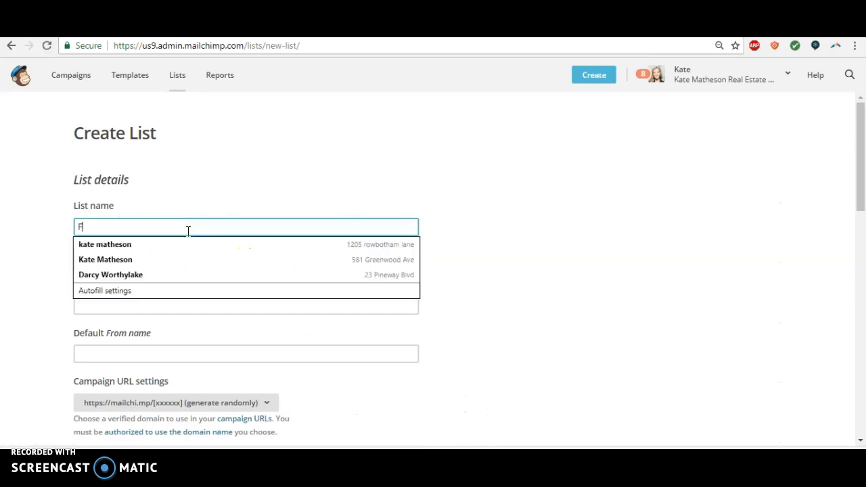
pyautogui.write('reebie Name Signup')
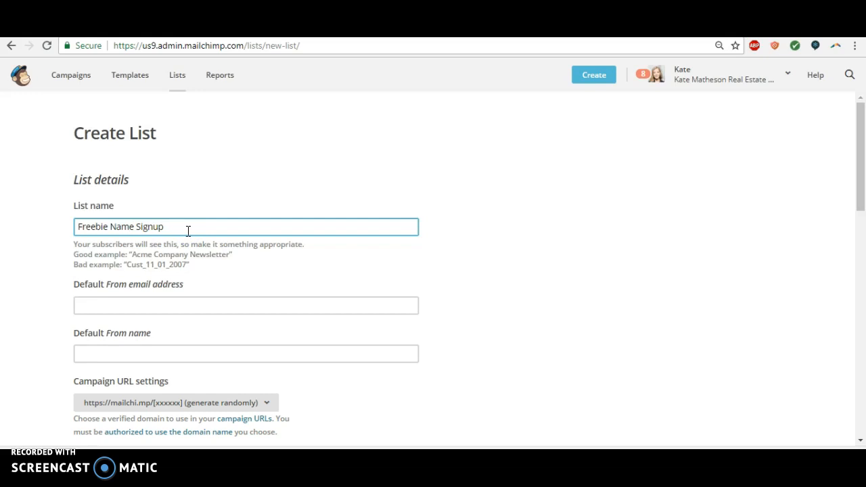
# Fill in the list's default From email address and default From name with the sender's details.
pyautogui.click(144, 304)
pyautogui.write('kate')
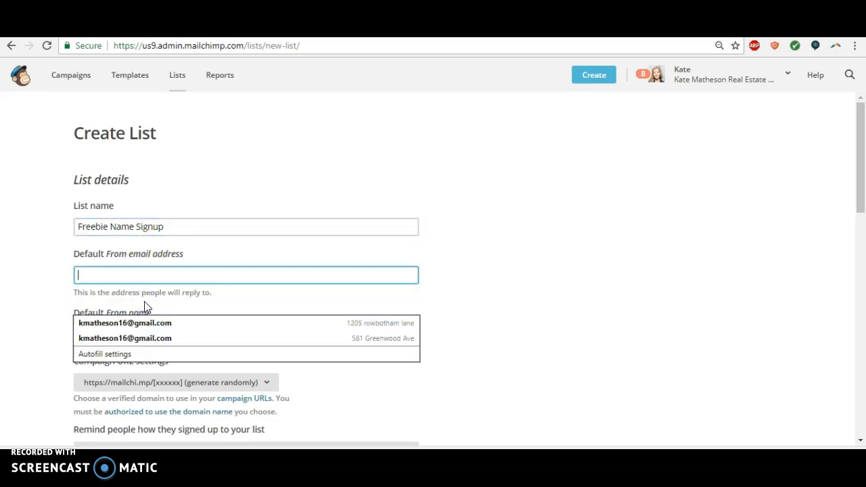
pyautogui.press('Down')
pyautogui.press('Return')
pyautogui.click(128, 334)
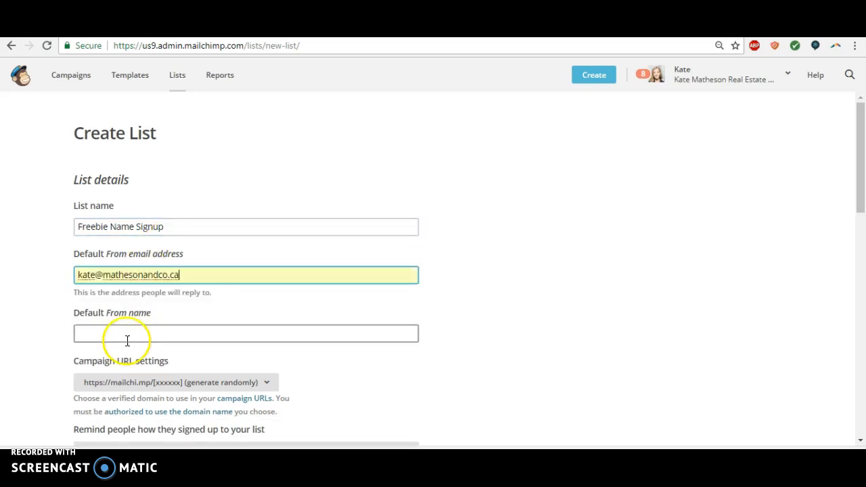
pyautogui.write('Kate Matheson')
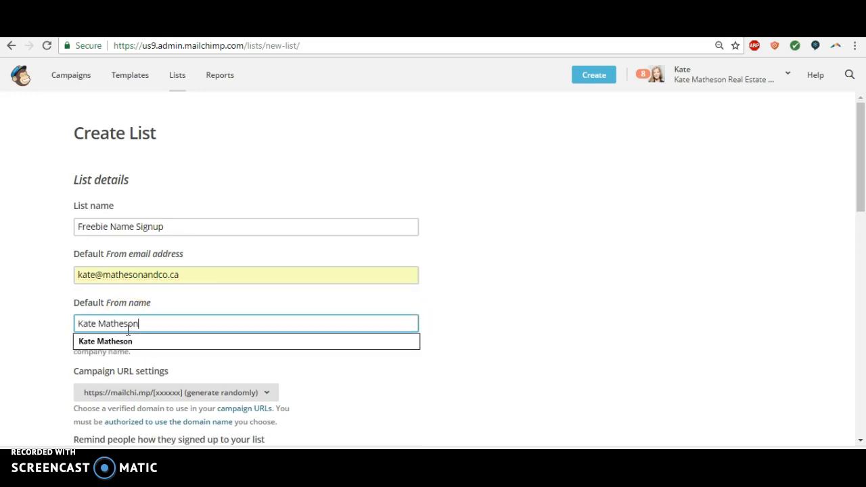
pyautogui.click(492, 337)
# Reuse the signup reminder from the existing Special Updates list.
pyautogui.moveTo(864, 185); pyautogui.dragTo(864, 225)
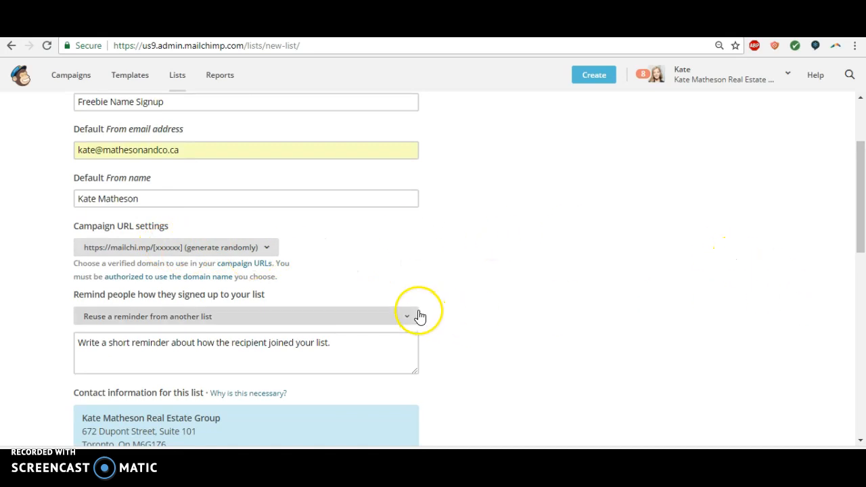
pyautogui.click(359, 346)
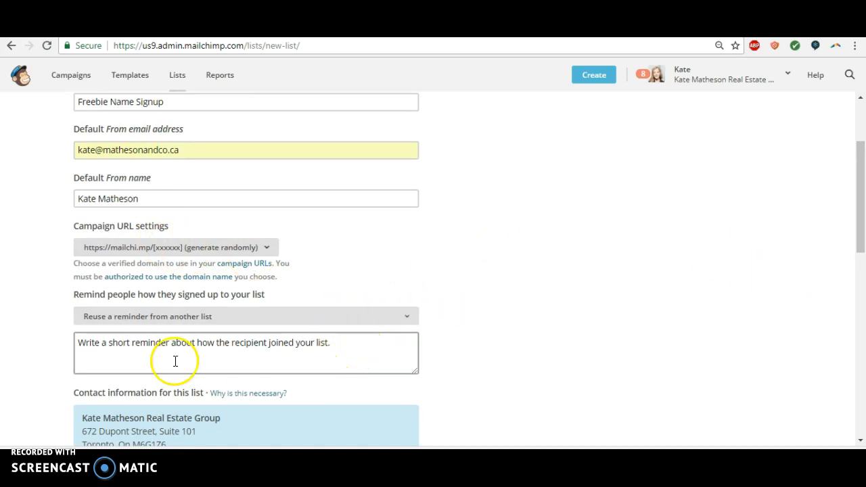
pyautogui.click(112, 323)
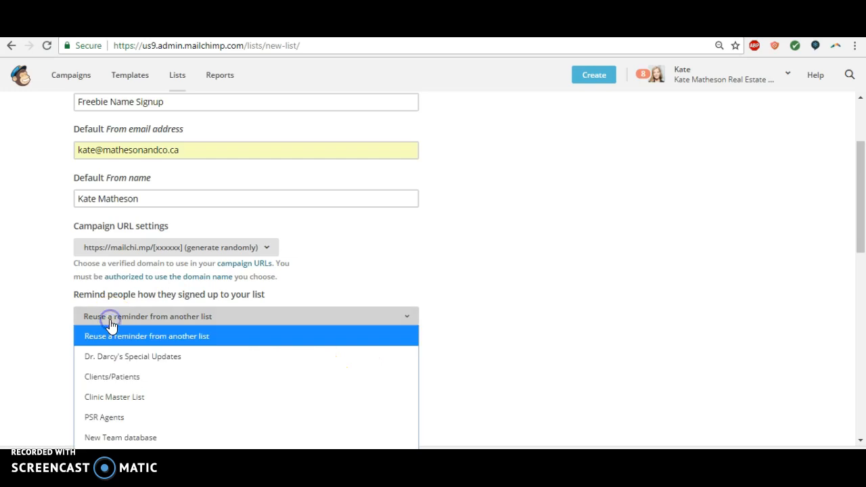
pyautogui.click(121, 356)
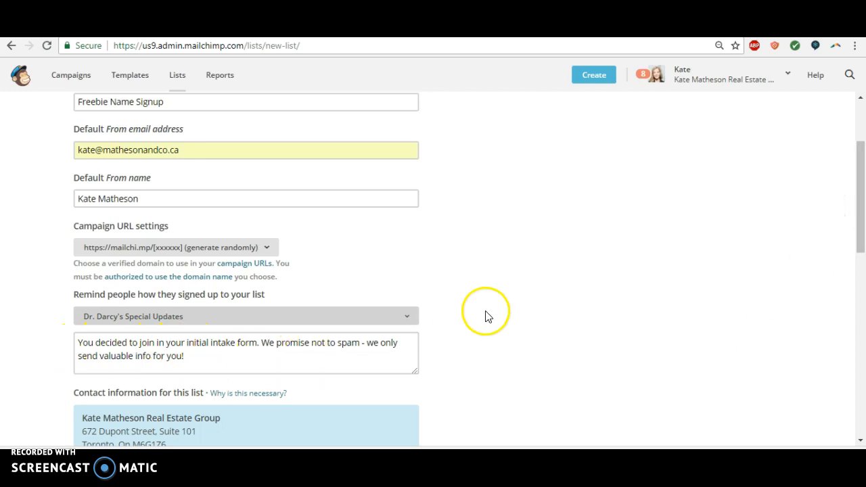
# Reword the signup reminder to "You signed up to receive my awesome freebie and updates on improving your health!".
pyautogui.click(196, 357)
pyautogui.moveTo(196, 357); pyautogui.dragTo(46, 331)
pyautogui.click(42, 332)
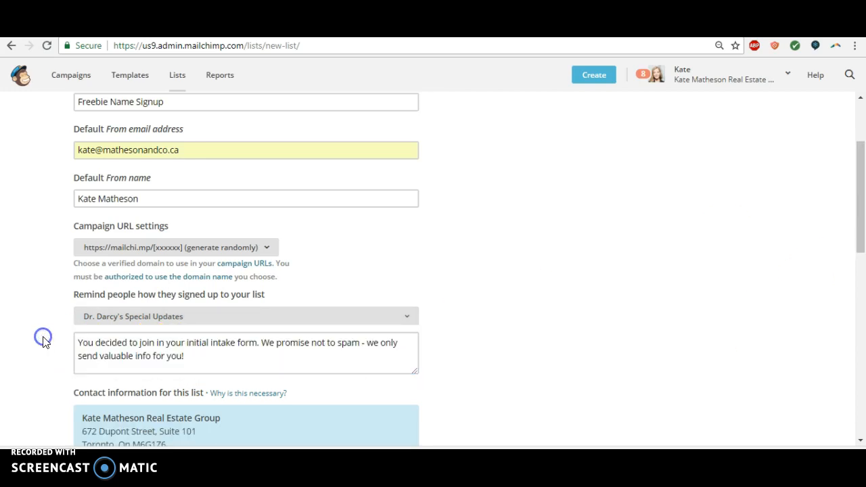
pyautogui.click(179, 357)
pyautogui.moveTo(179, 357); pyautogui.dragTo(93, 344)
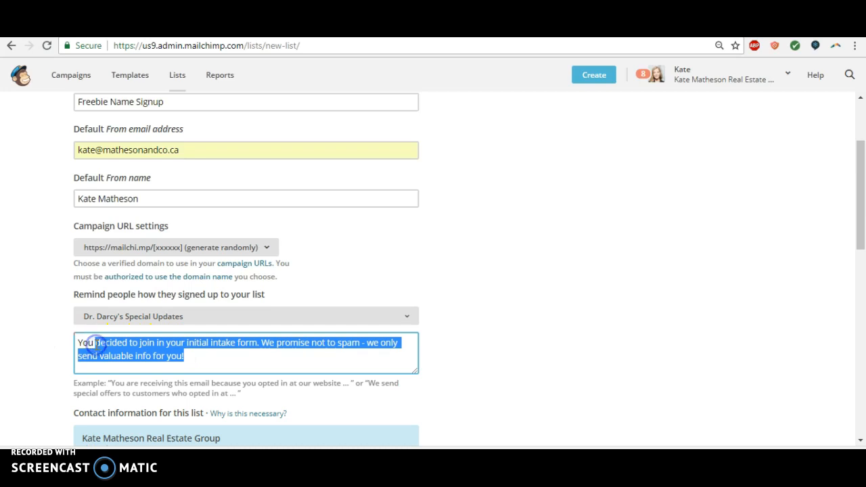
pyautogui.write('You signed up to receiv')
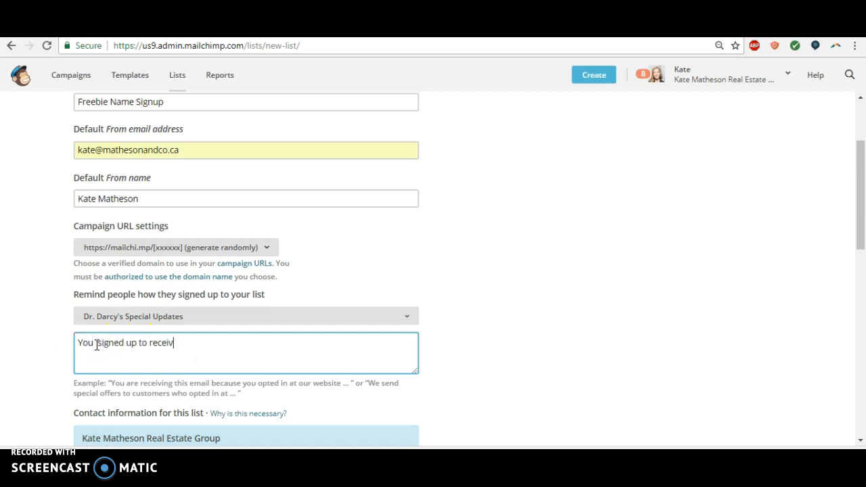
pyautogui.write('e my awesome freebie and')
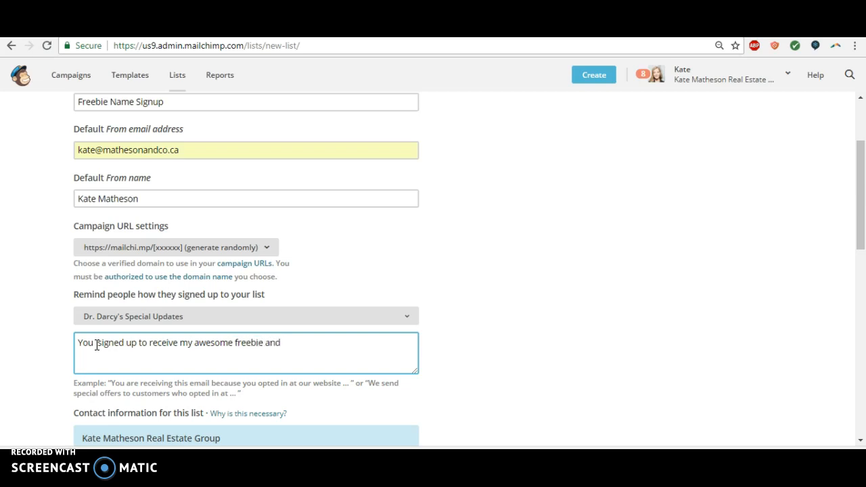
pyautogui.write(' updates on you')
pyautogui.press('BackSpace')
pyautogui.press('BackSpace')
pyautogui.press('BackSpace')
pyautogui.write('improving')
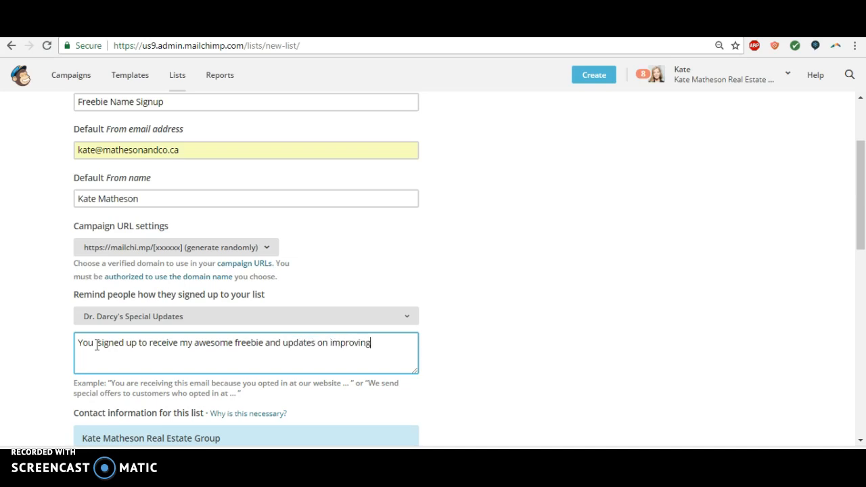
pyautogui.write(' your health!')
# Save the new list, leaving all form settings and notification options off.
pyautogui.click(860, 242)
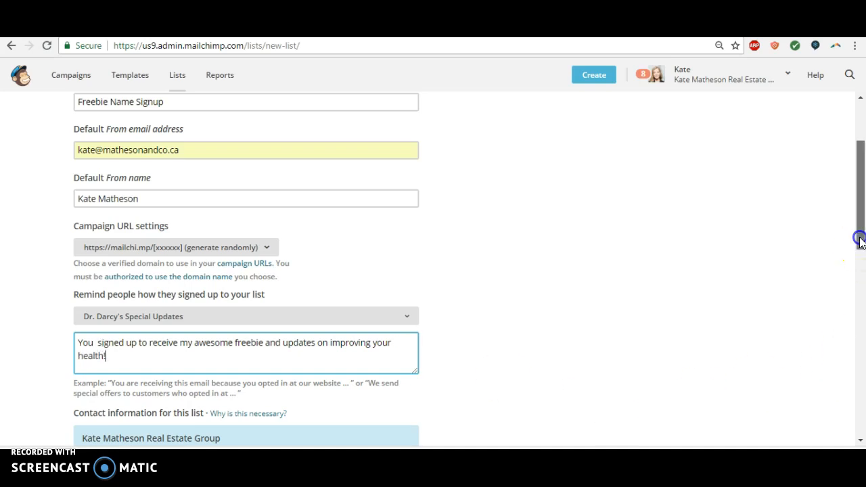
pyautogui.moveTo(861, 242); pyautogui.dragTo(860, 314)
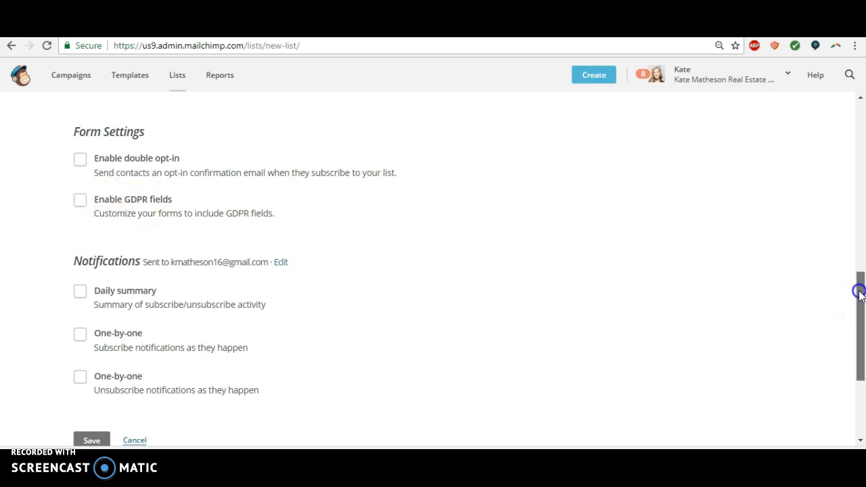
pyautogui.moveTo(859, 291); pyautogui.dragTo(859, 326)
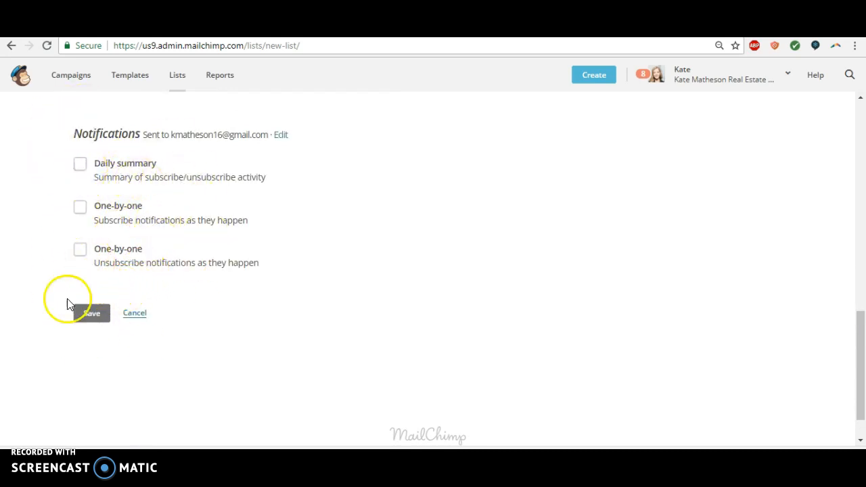
pyautogui.click(87, 314)
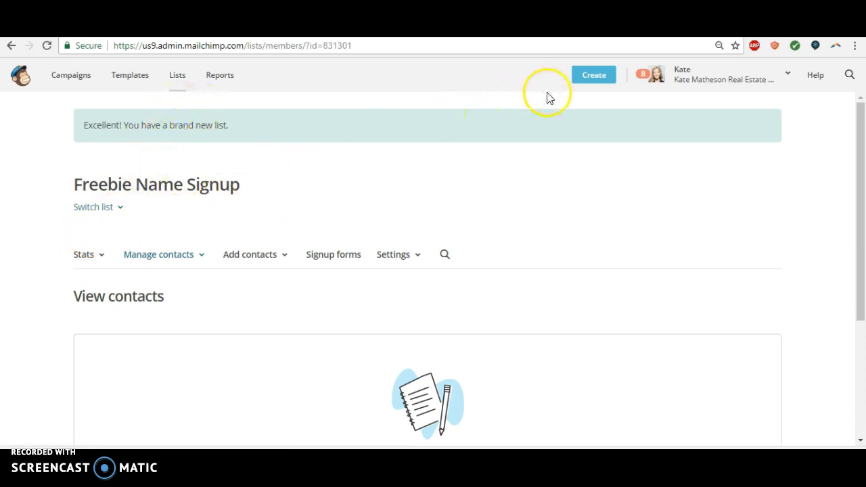
# Start an automated email campaign of the "Welcome new subscribers" type.
pyautogui.click(595, 78)
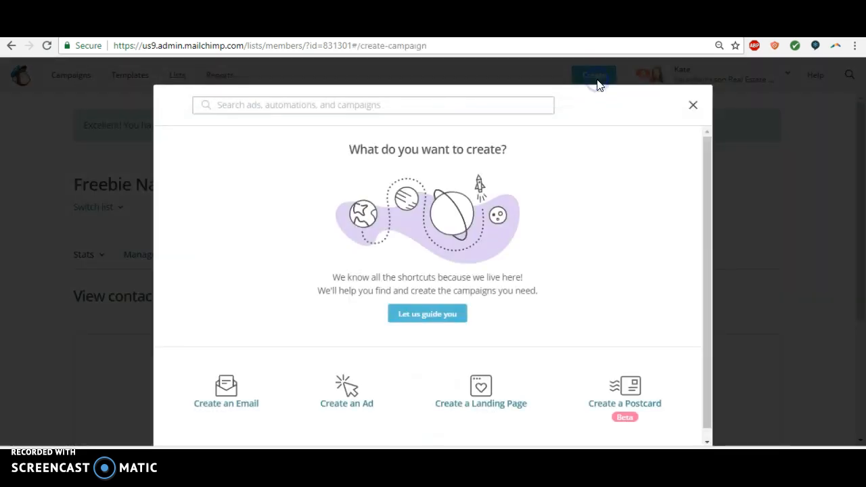
pyautogui.moveTo(709, 176); pyautogui.dragTo(711, 215)
pyautogui.click(224, 389)
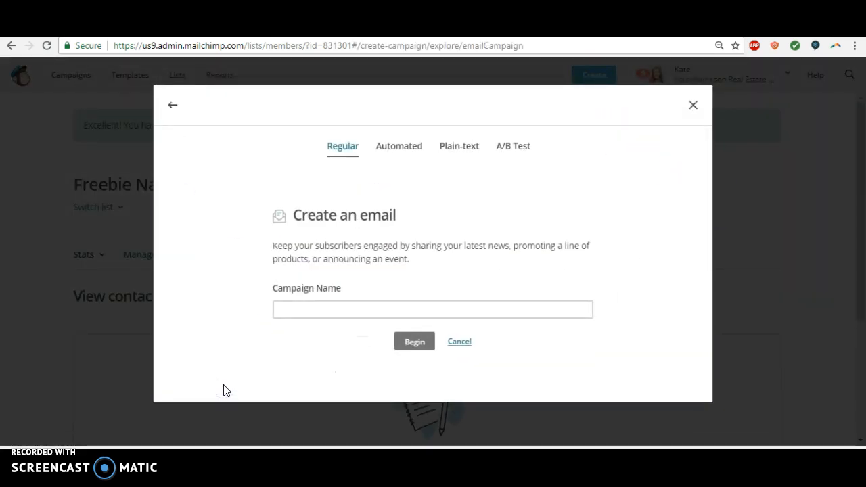
pyautogui.click(398, 150)
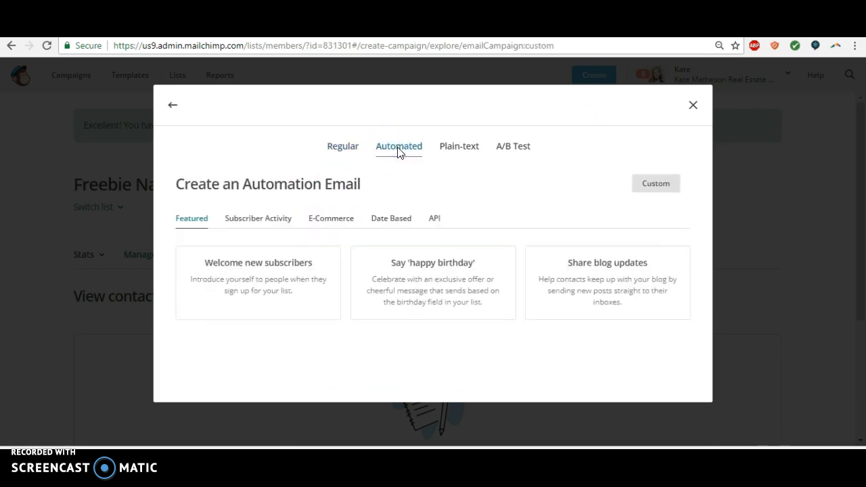
pyautogui.click(246, 277)
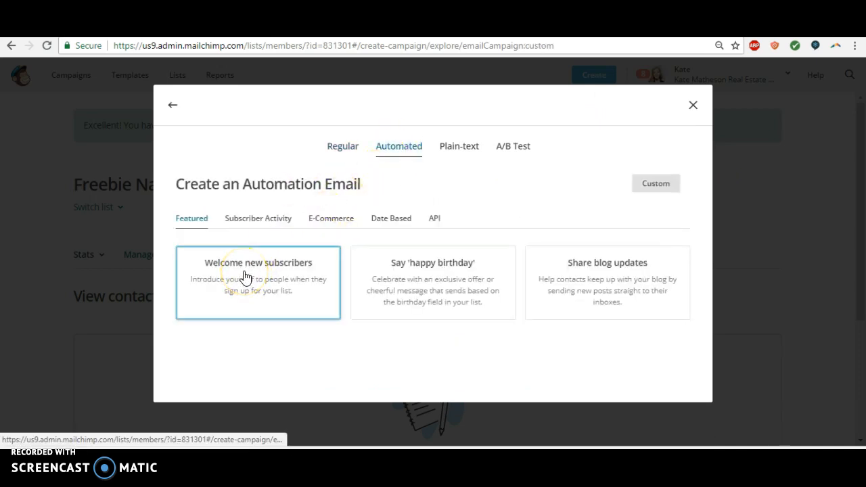
pyautogui.click(245, 277)
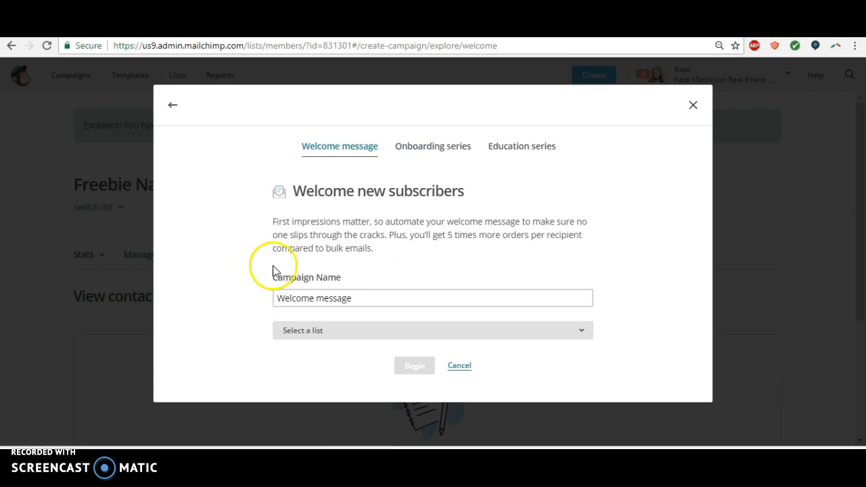
# Name the welcome campaign "Freebie Name Nurture Sequence".
pyautogui.click(395, 296)
pyautogui.doubleClick(394, 297)
pyautogui.click(393, 296)
pyautogui.moveTo(393, 297); pyautogui.dragTo(237, 295)
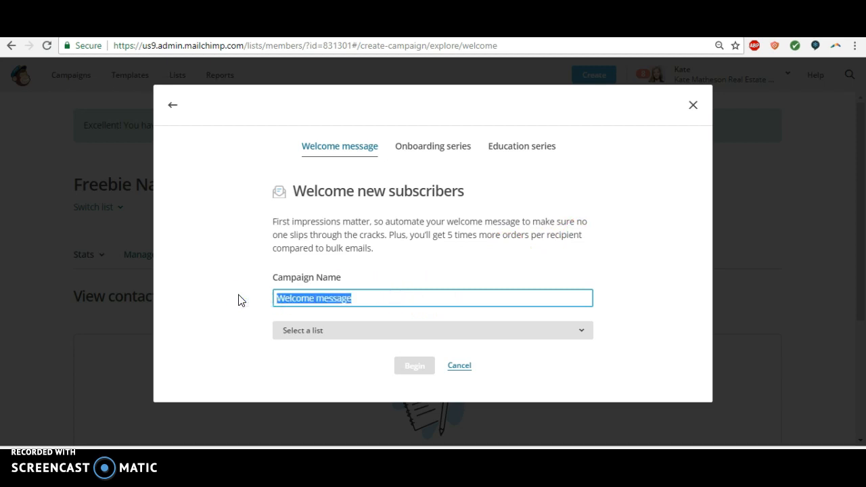
pyautogui.write('Free')
pyautogui.press('Down')
pyautogui.press('Return')
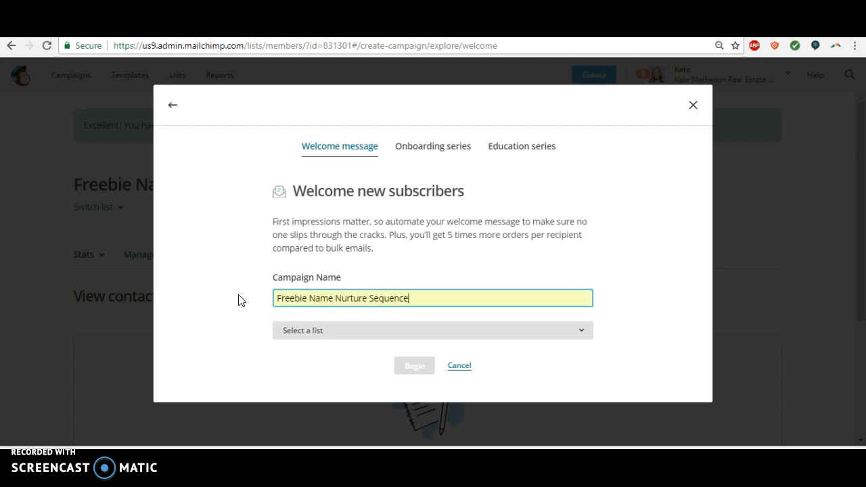
# Assign the Freebie Name Signup list to the campaign and begin building its workflow.
pyautogui.click(298, 332)
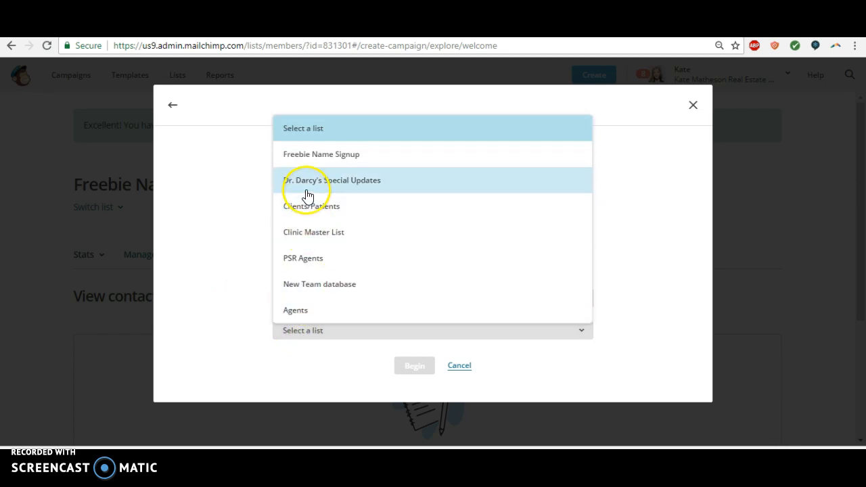
pyautogui.click(304, 155)
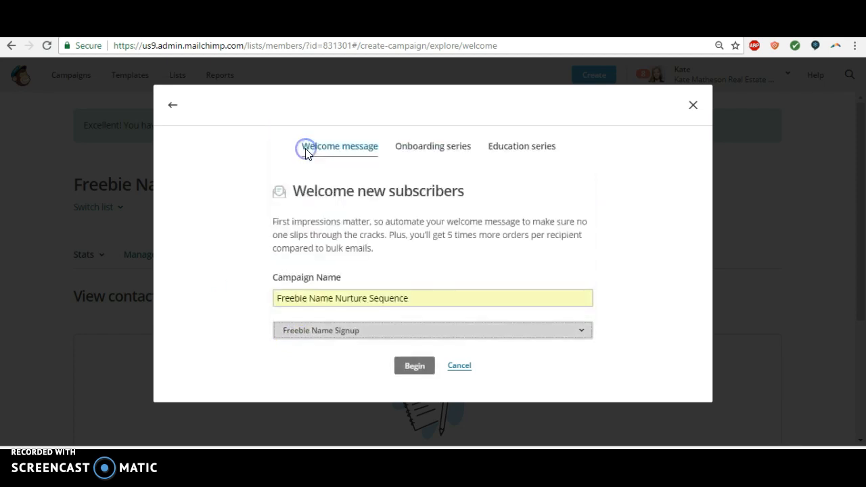
pyautogui.click(414, 371)
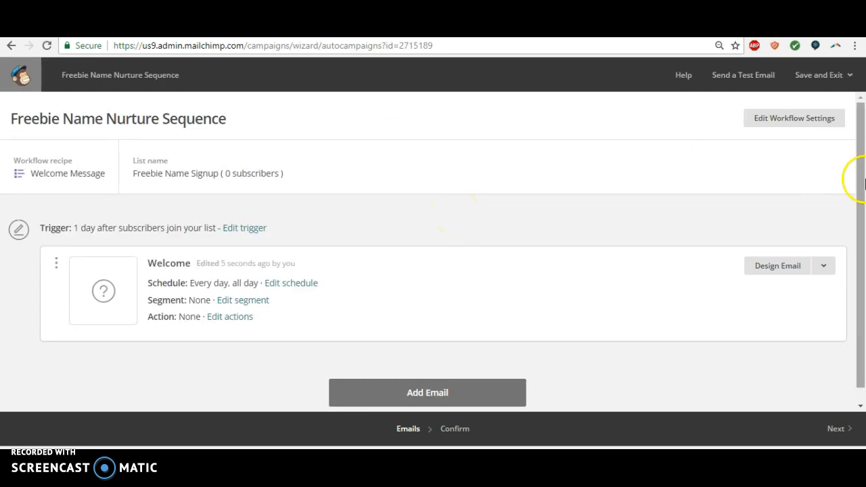
# Set the Welcome email's trigger to send immediately after signup and also trigger when subscribers are imported.
pyautogui.moveTo(860, 160); pyautogui.dragTo(863, 177)
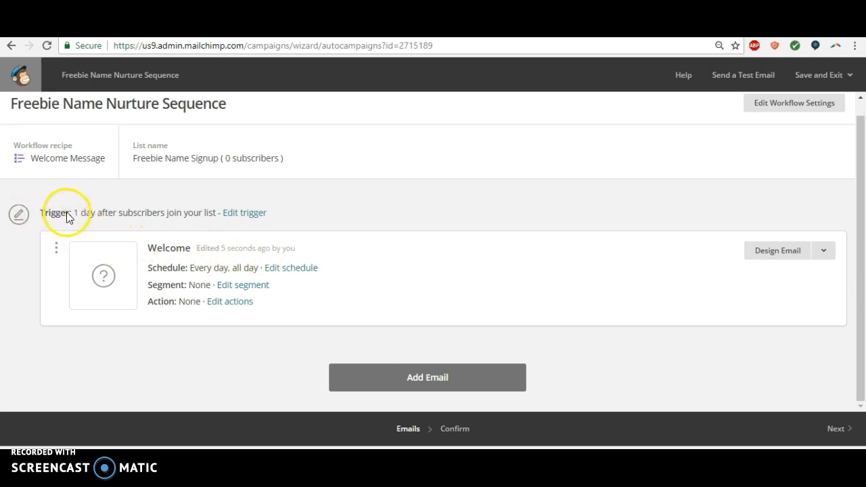
pyautogui.click(236, 219)
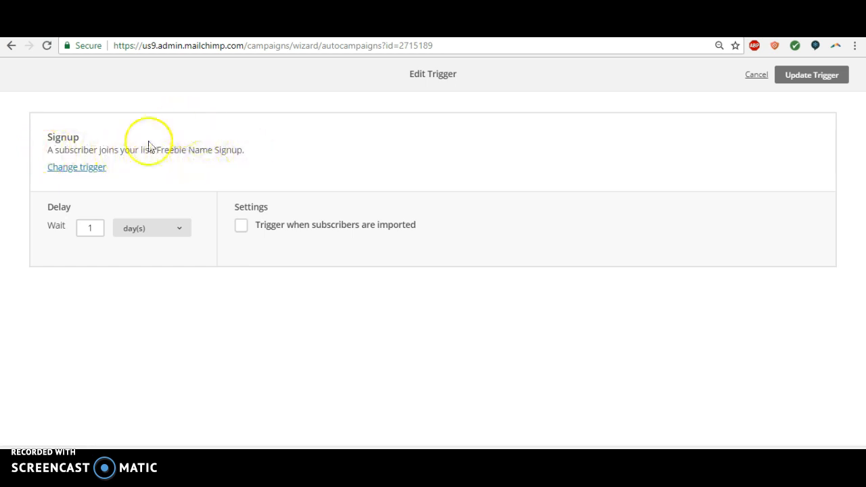
pyautogui.click(143, 229)
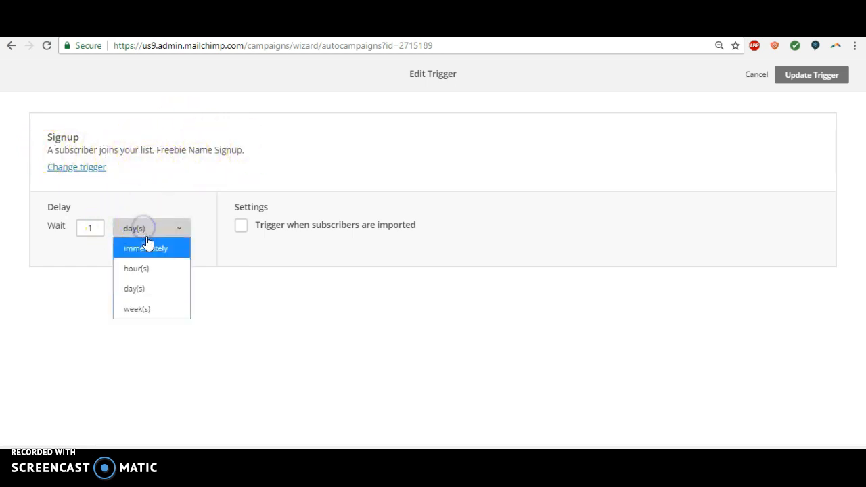
pyautogui.click(146, 248)
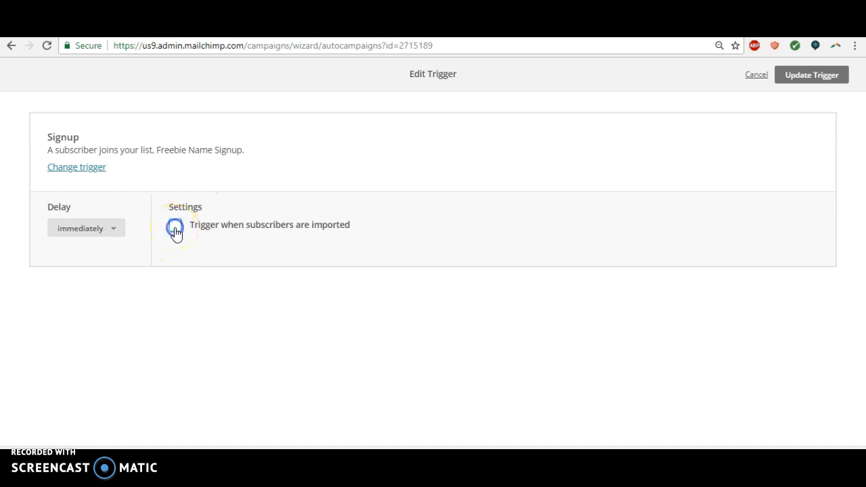
pyautogui.click(175, 226)
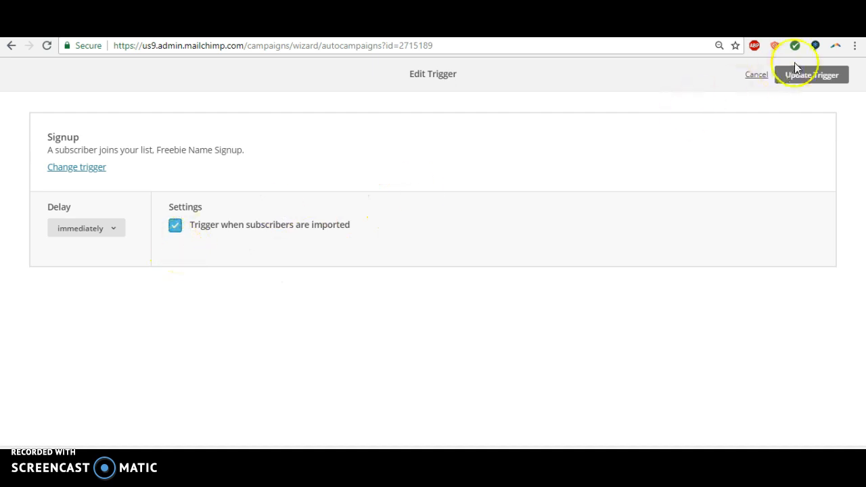
pyautogui.click(805, 79)
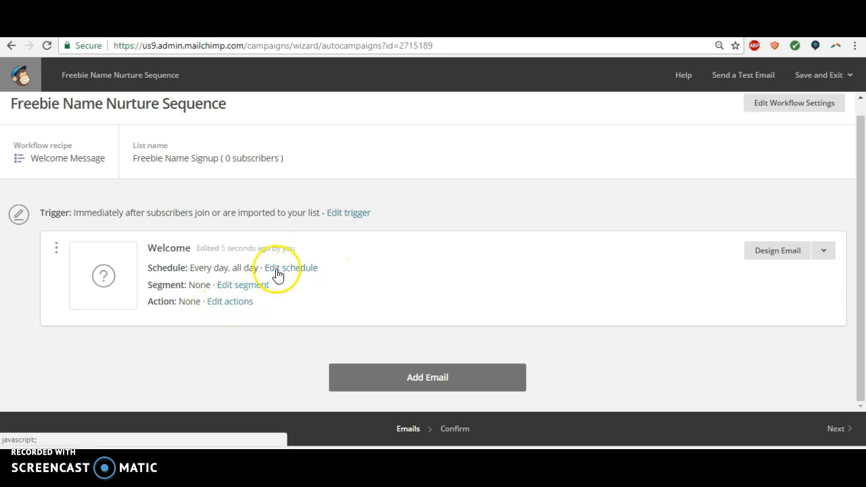
# Schedule the Welcome email to send every day at 7:00 AM and save the schedule.
pyautogui.click(301, 269)
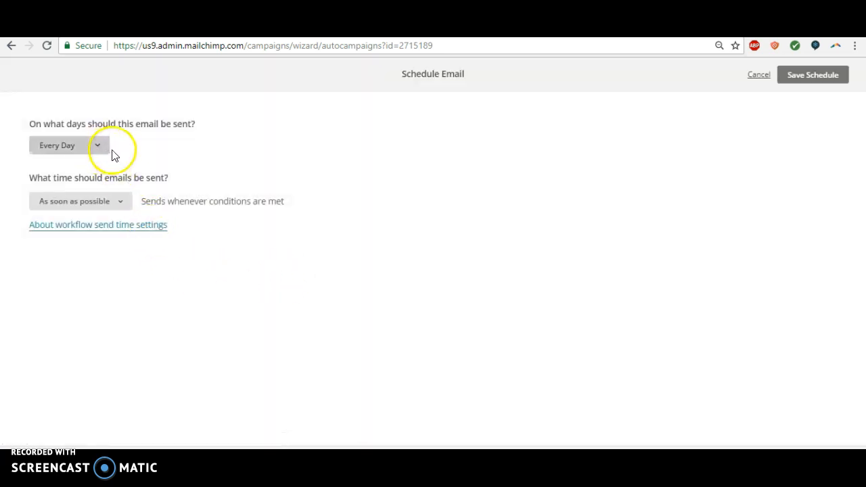
pyautogui.click(110, 205)
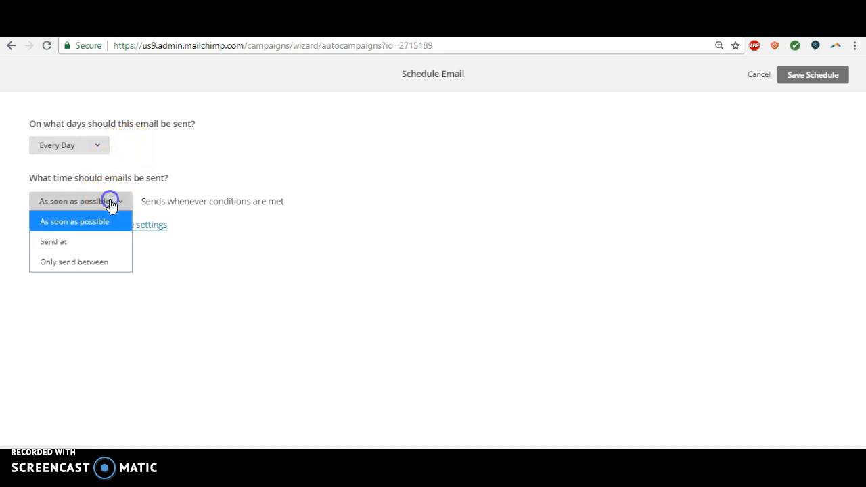
pyautogui.click(94, 241)
pyautogui.click(262, 201)
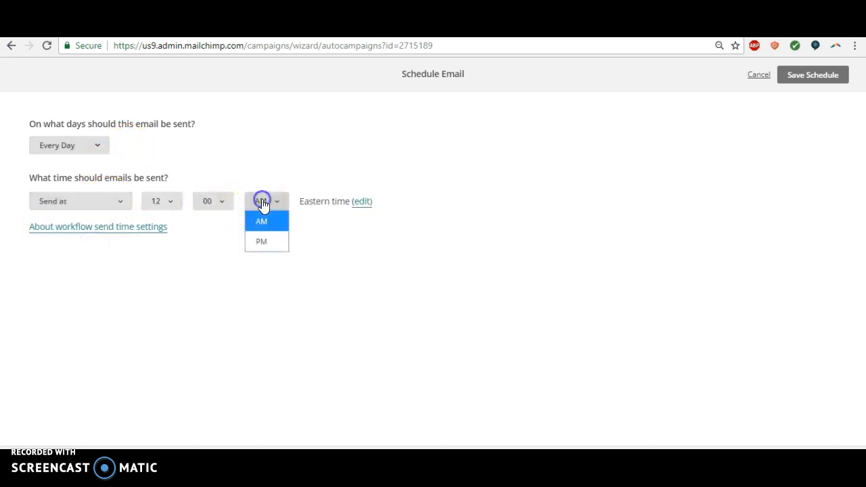
pyautogui.click(271, 240)
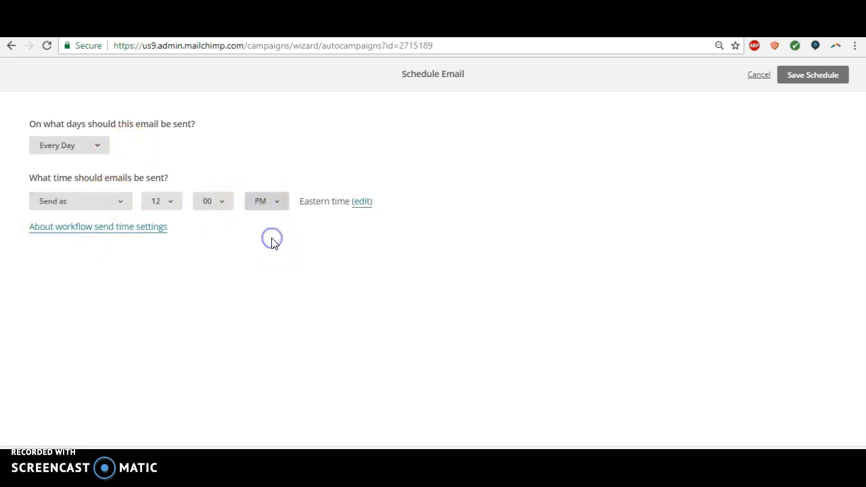
pyautogui.click(158, 210)
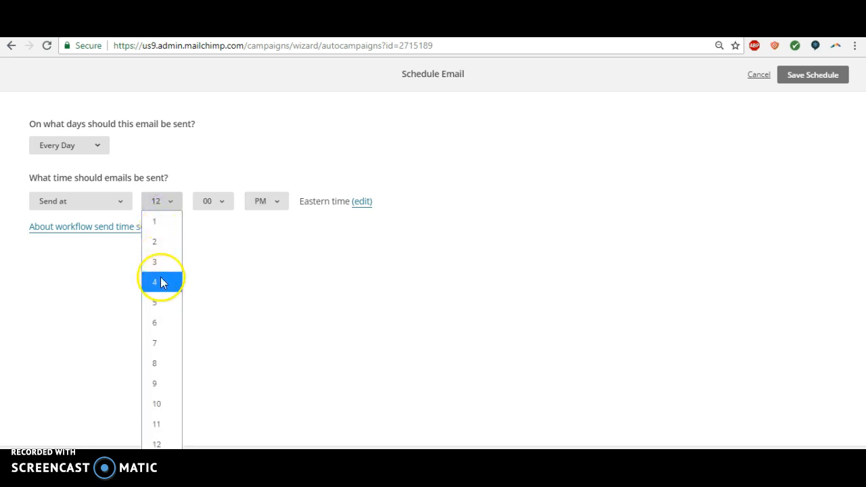
pyautogui.click(161, 343)
pyautogui.click(276, 206)
pyautogui.click(278, 221)
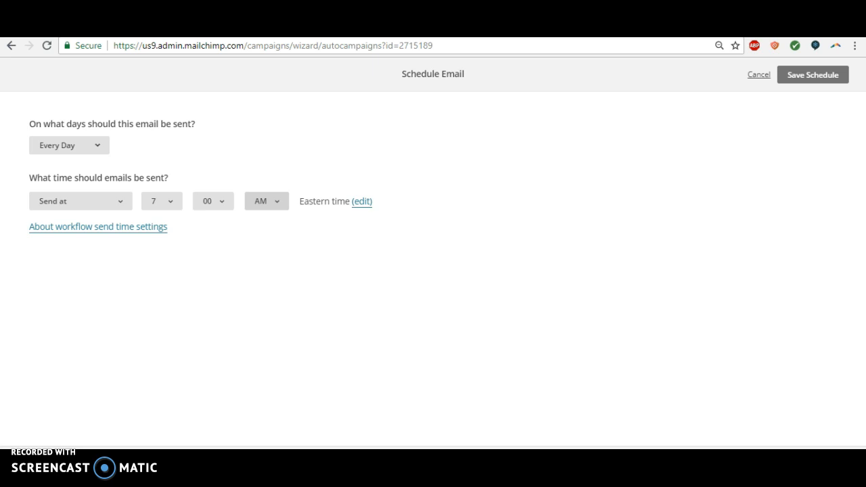
pyautogui.click(55, 147)
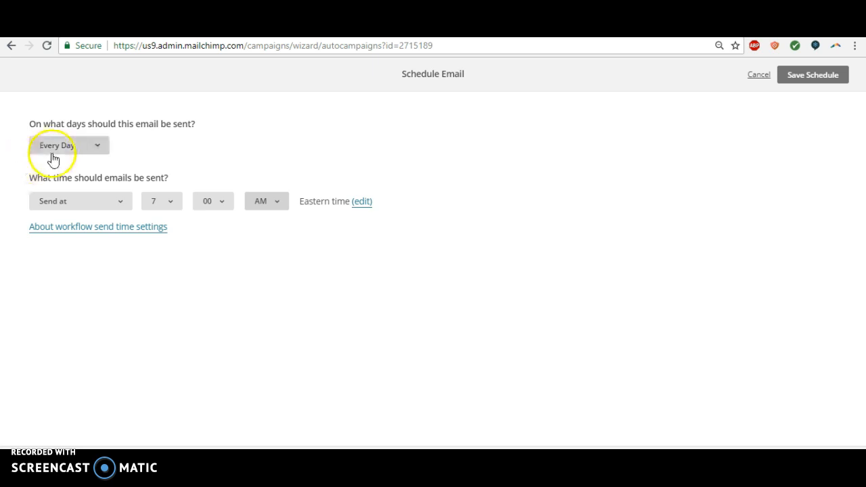
pyautogui.click(158, 137)
pyautogui.click(802, 81)
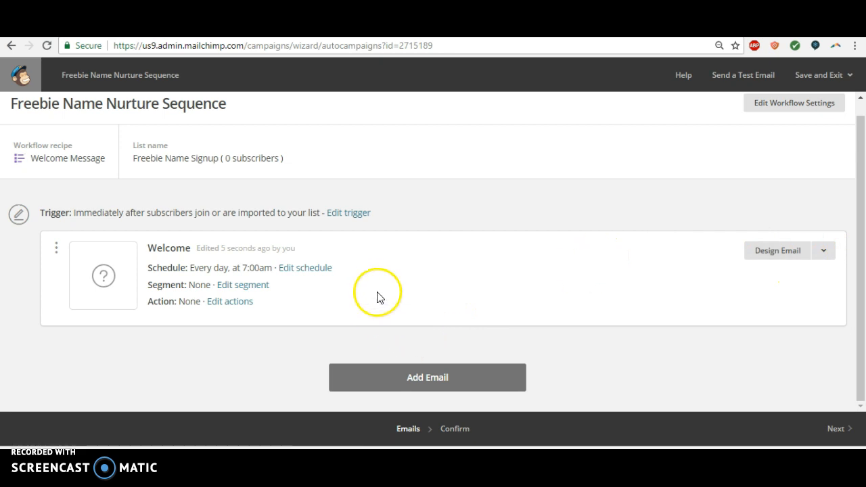
# Add a second email to the workflow and schedule it to send every day as soon as possible.
pyautogui.click(403, 379)
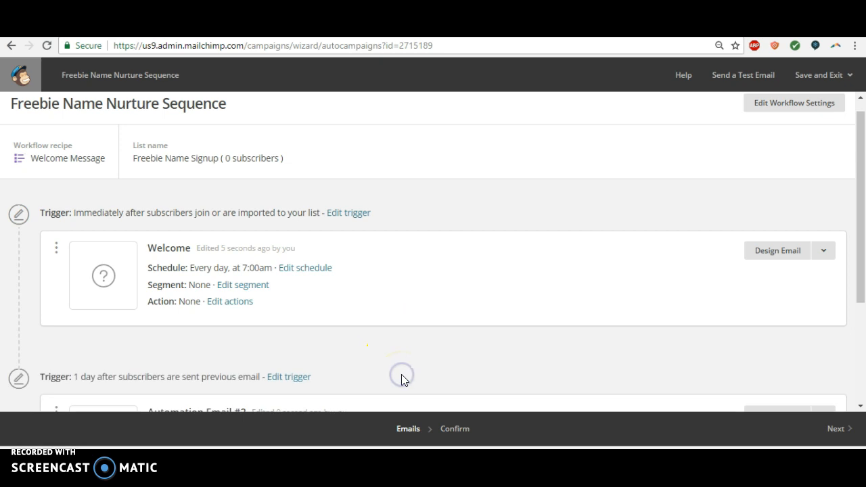
pyautogui.moveTo(865, 203); pyautogui.dragTo(856, 271)
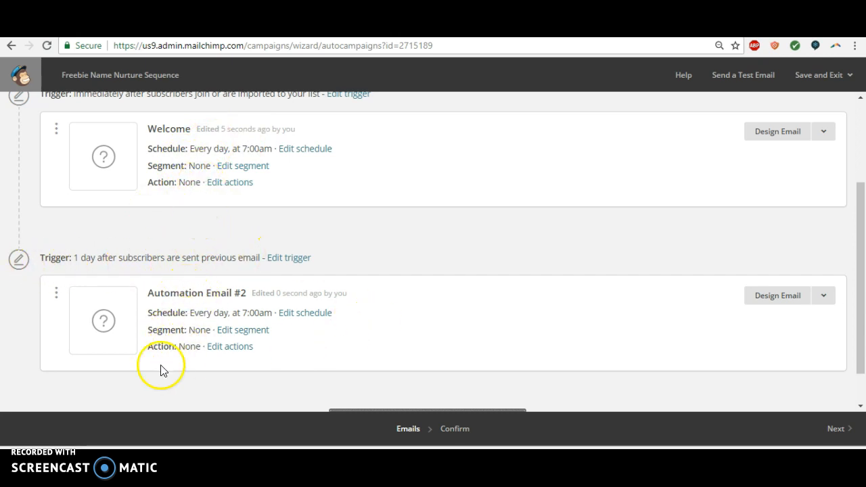
pyautogui.click(305, 314)
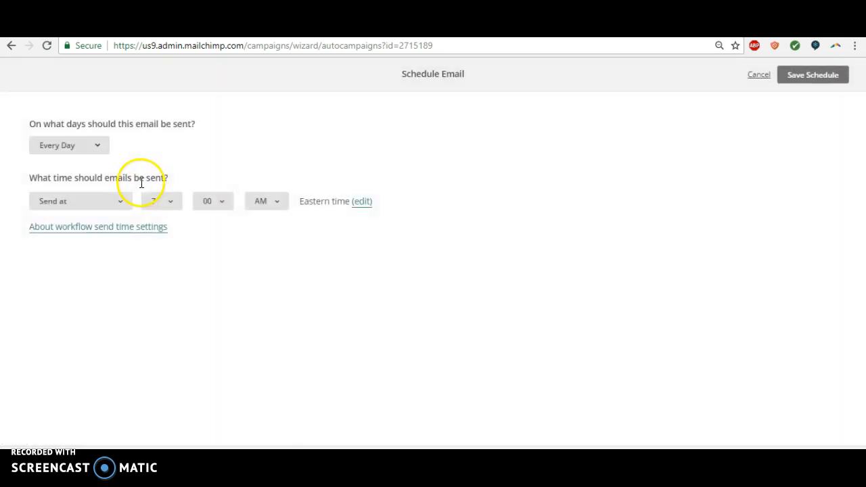
pyautogui.click(86, 153)
pyautogui.click(91, 154)
pyautogui.click(115, 209)
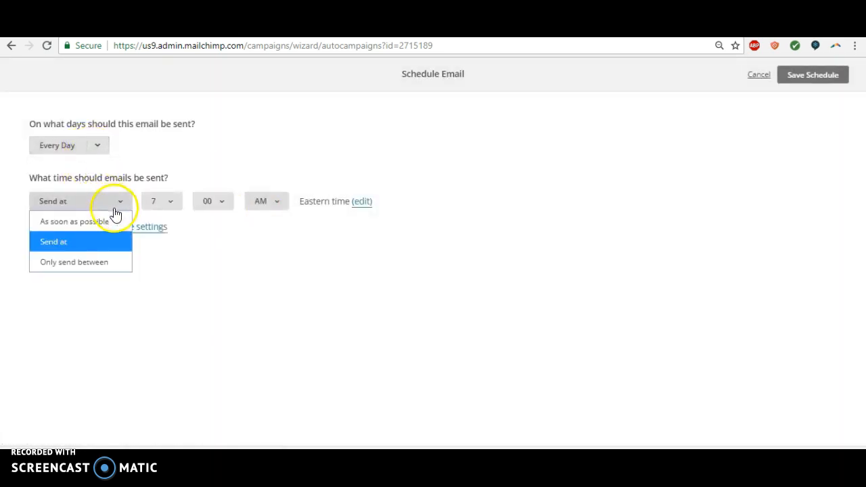
pyautogui.click(115, 220)
pyautogui.click(814, 88)
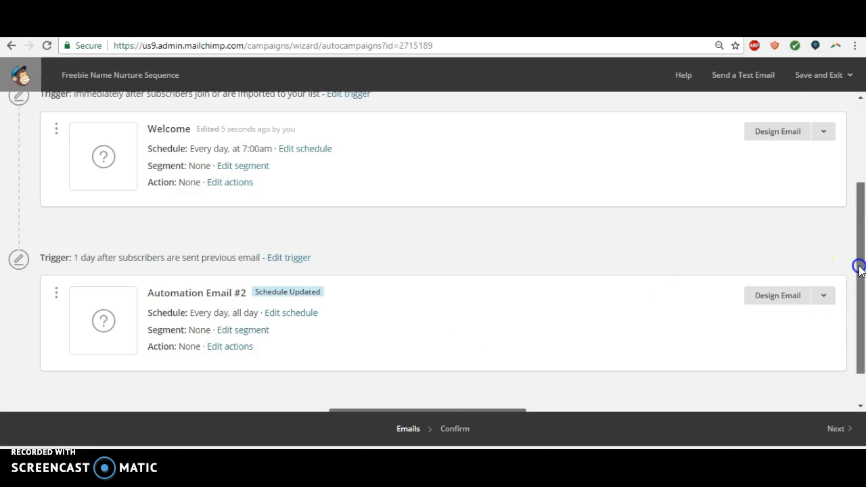
# Add a third email to the workflow and set its trigger delay to 3 days after the previous email.
pyautogui.moveTo(857, 264); pyautogui.dragTo(856, 306)
pyautogui.click(507, 394)
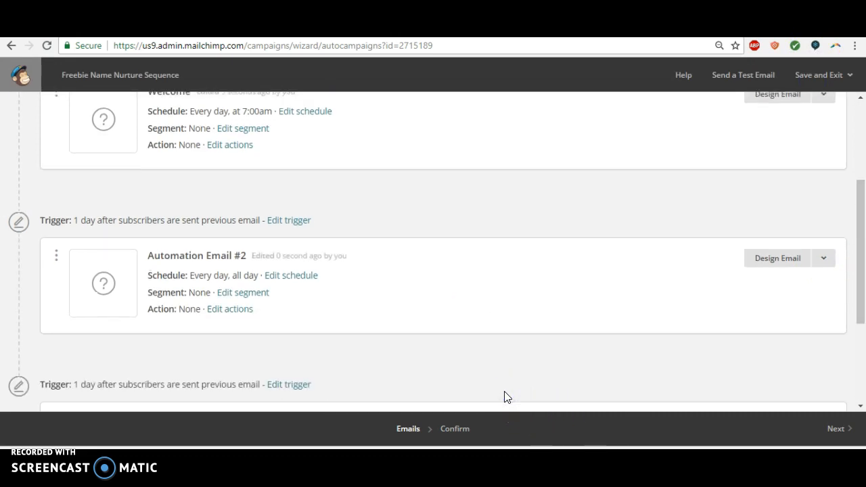
pyautogui.moveTo(860, 236); pyautogui.dragTo(860, 287)
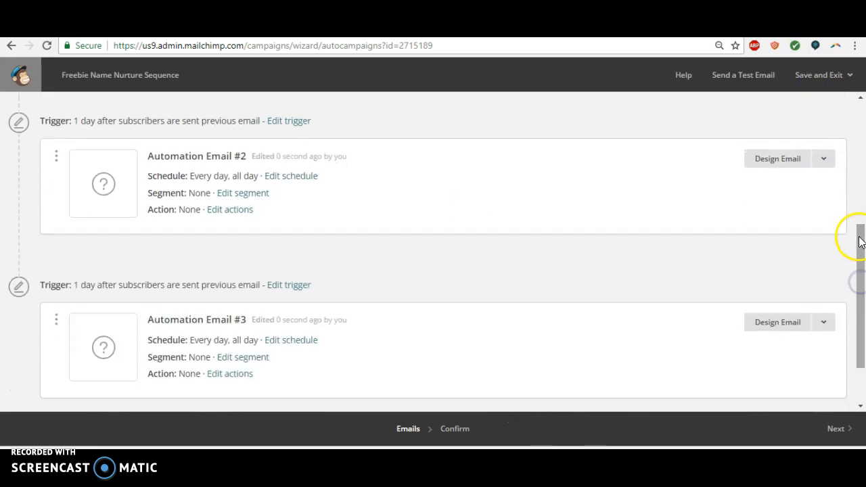
pyautogui.moveTo(858, 236); pyautogui.dragTo(858, 270)
pyautogui.click(293, 213)
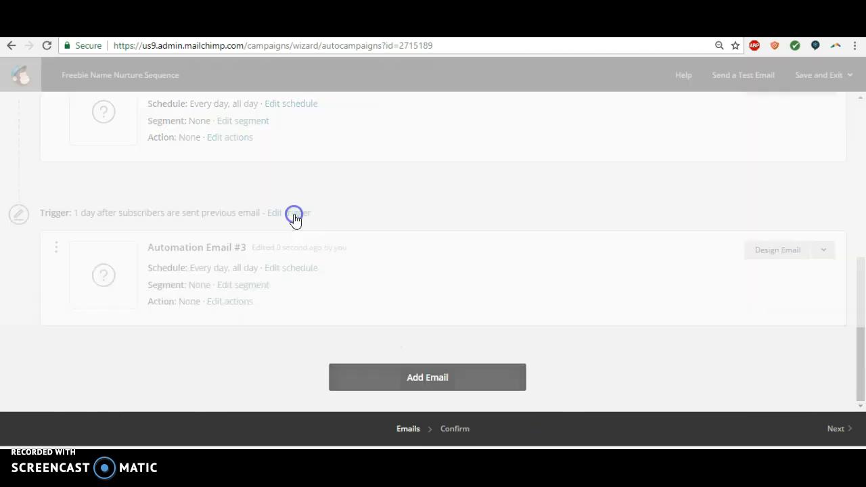
pyautogui.click(95, 226)
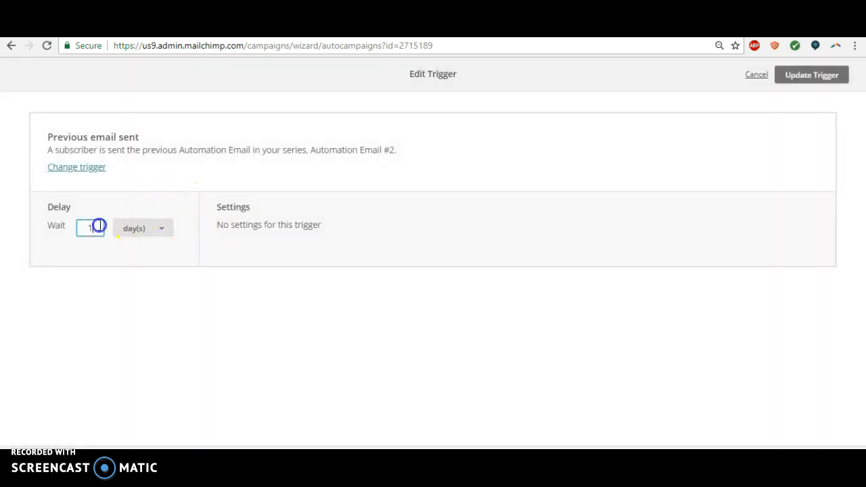
pyautogui.press('BackSpace')
pyautogui.write('3')
pyautogui.click(802, 78)
# Add a fourth email to the workflow and set its trigger delay to 3 days after the third email.
pyautogui.click(525, 379)
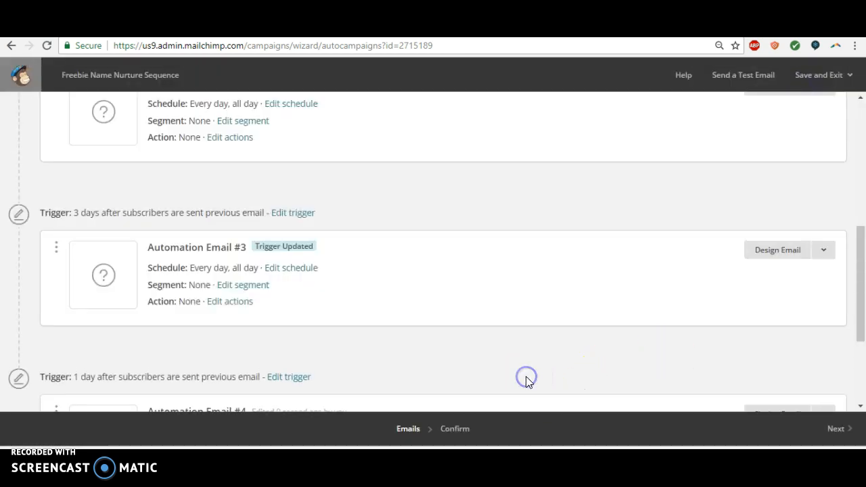
pyautogui.click(270, 379)
pyautogui.click(97, 227)
pyautogui.press('BackSpace')
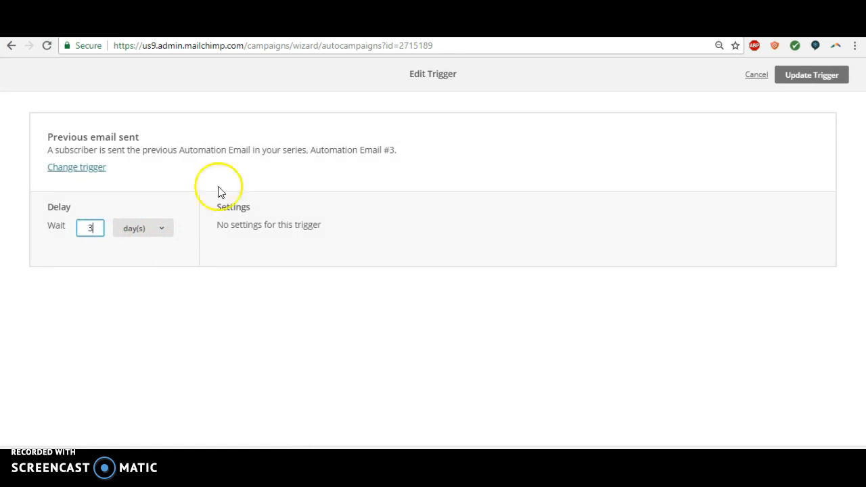
pyautogui.click(815, 77)
# Start designing the Welcome email and rename it "Freebie Name Sequence Email #1".
pyautogui.moveTo(858, 233); pyautogui.dragTo(858, 98)
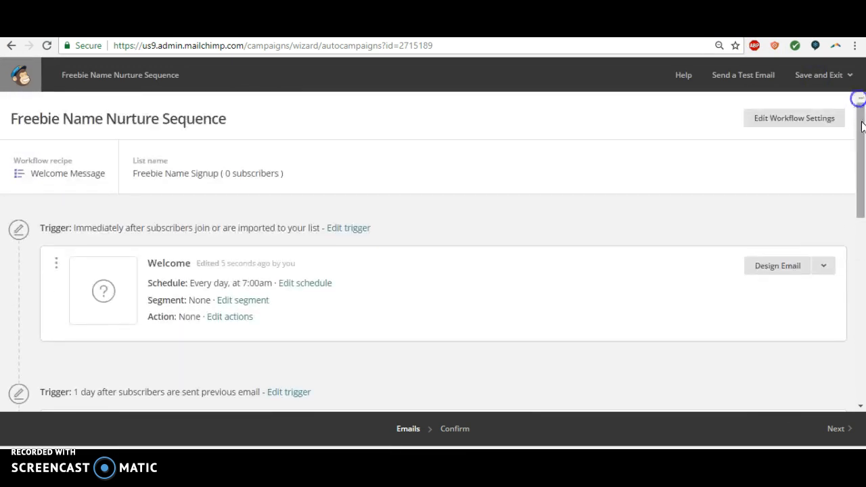
pyautogui.click(784, 266)
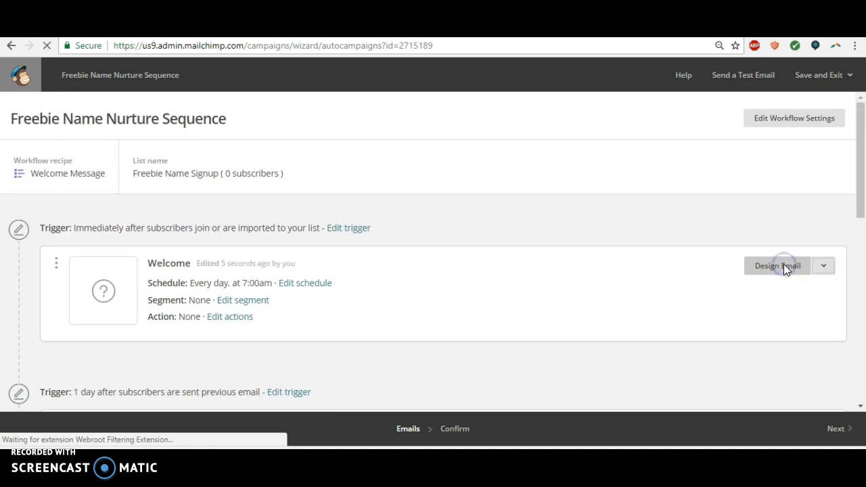
pyautogui.click(72, 165)
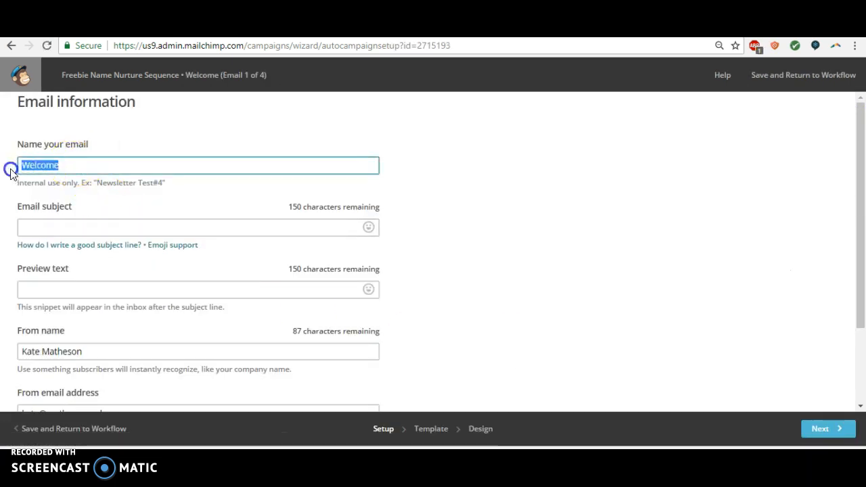
pyautogui.moveTo(12, 169); pyautogui.dragTo(77, 396)
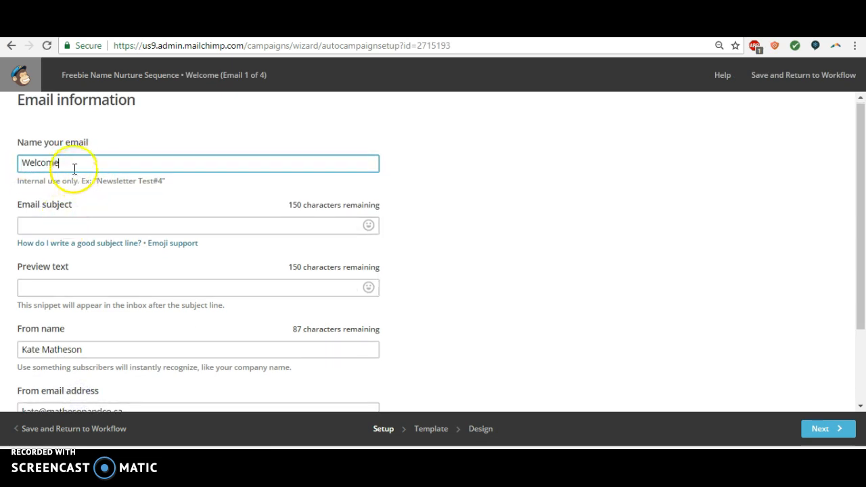
pyautogui.moveTo(70, 164); pyautogui.dragTo(6, 175)
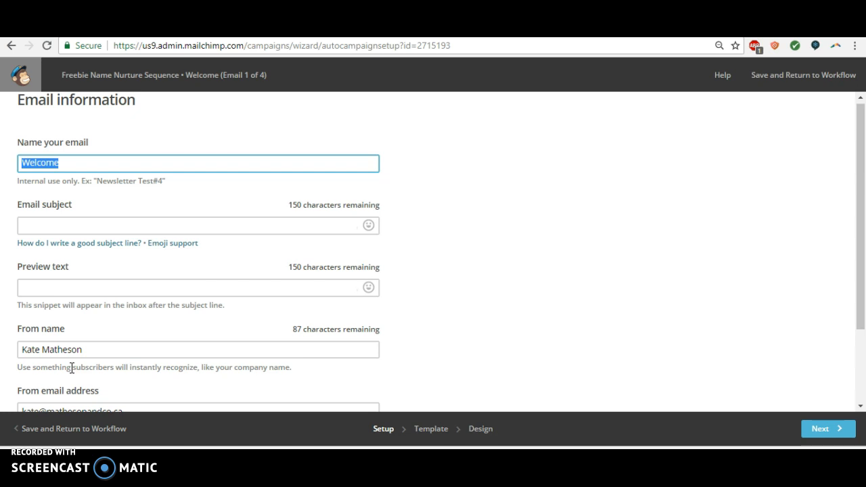
pyautogui.write('Freebi')
pyautogui.scroll(-2, 71, 368)
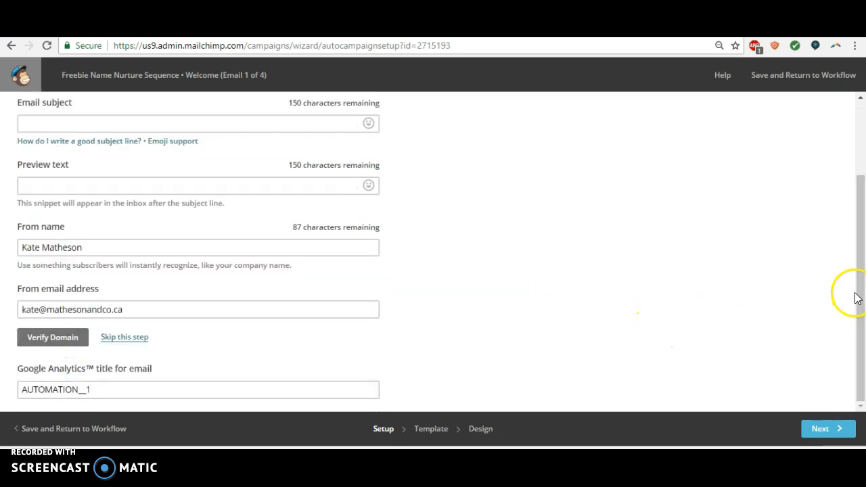
pyautogui.click(843, 73)
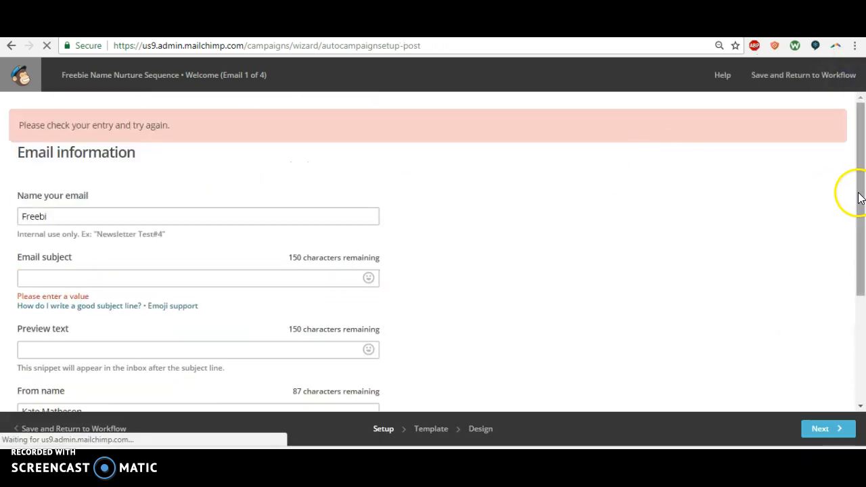
pyautogui.click(92, 218)
pyautogui.write('e Name Sequence Email #1')
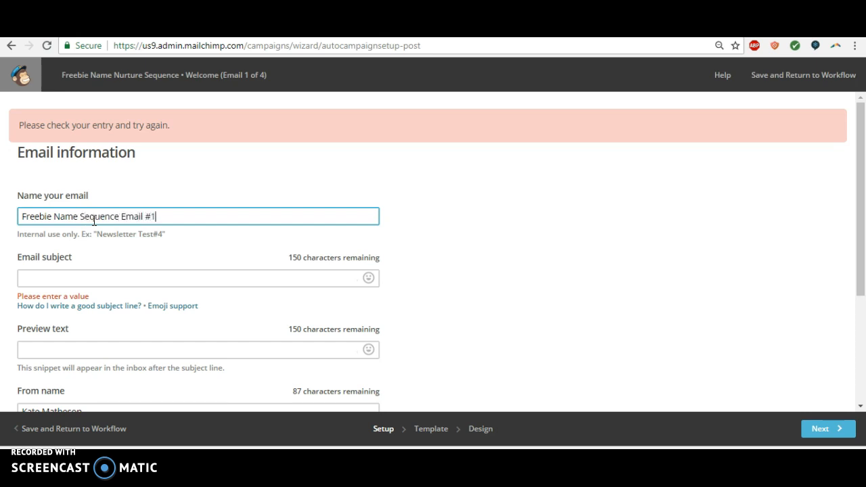
# Set the email subject to "Here is the guide you requested!" and leave the preview text empty.
pyautogui.click(43, 273)
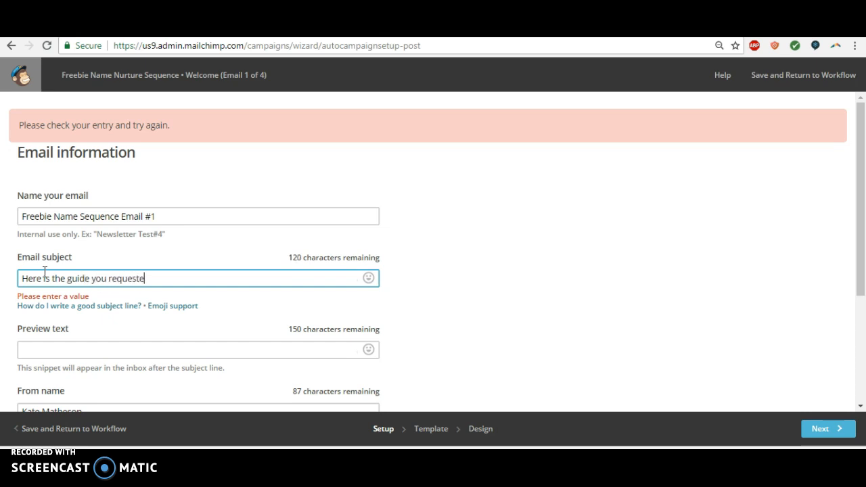
pyautogui.click(42, 355)
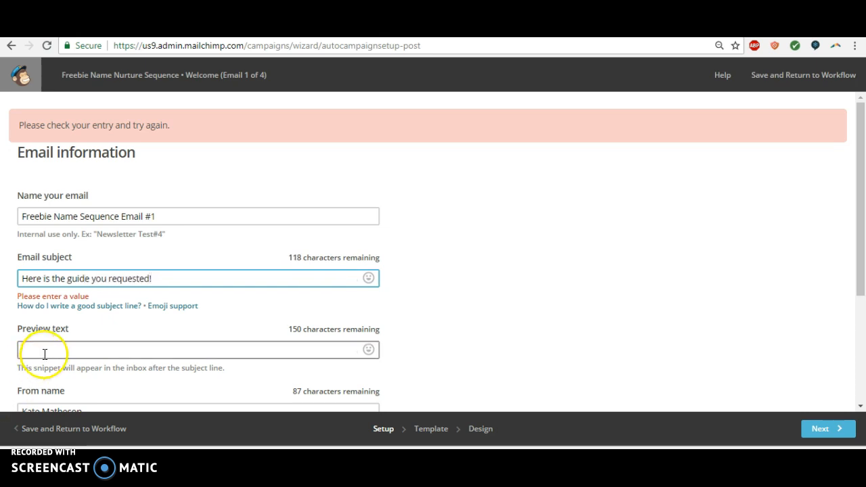
# Replace the from email address with the sender's Gmail address.
pyautogui.moveTo(862, 223); pyautogui.dragTo(862, 300)
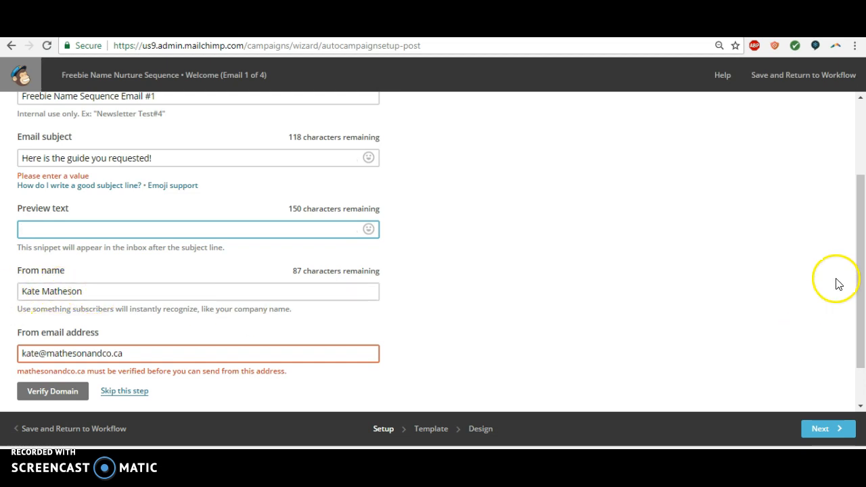
pyautogui.moveTo(858, 252); pyautogui.dragTo(862, 282)
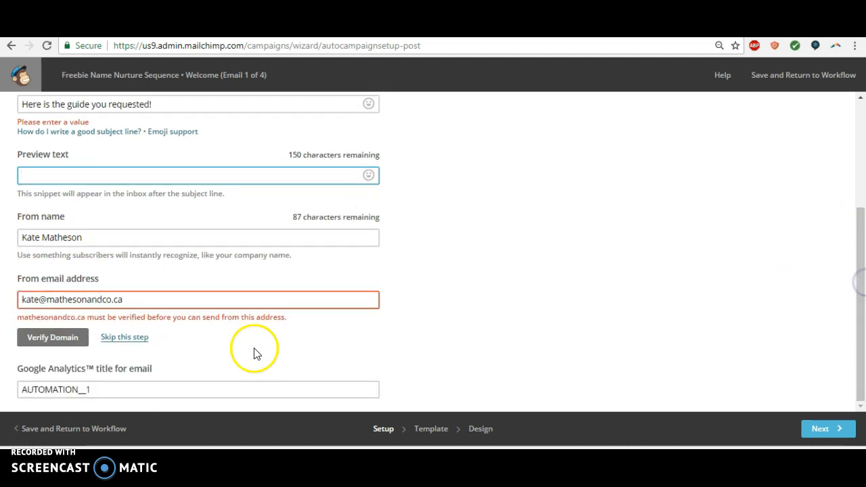
pyautogui.click(139, 302)
pyautogui.tripleClick(139, 303)
pyautogui.click(139, 302)
pyautogui.hotkey('ctrl', 'a')
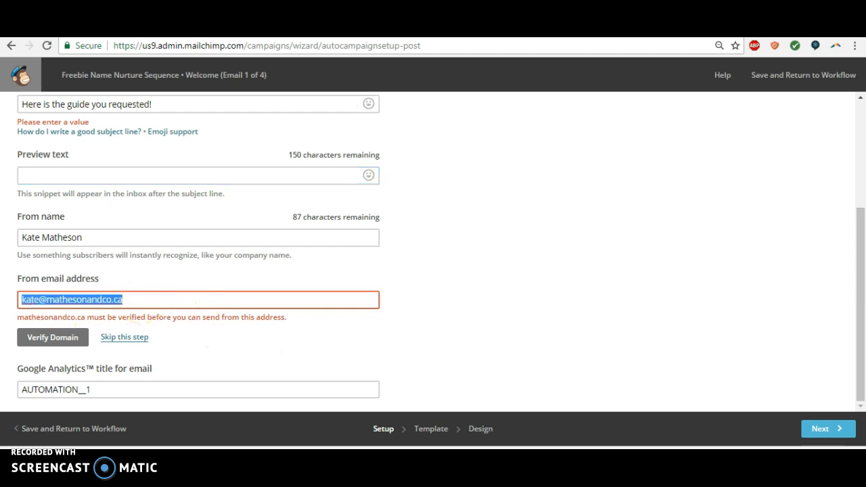
pyautogui.write('km')
pyautogui.press('Down')
pyautogui.press('Return')
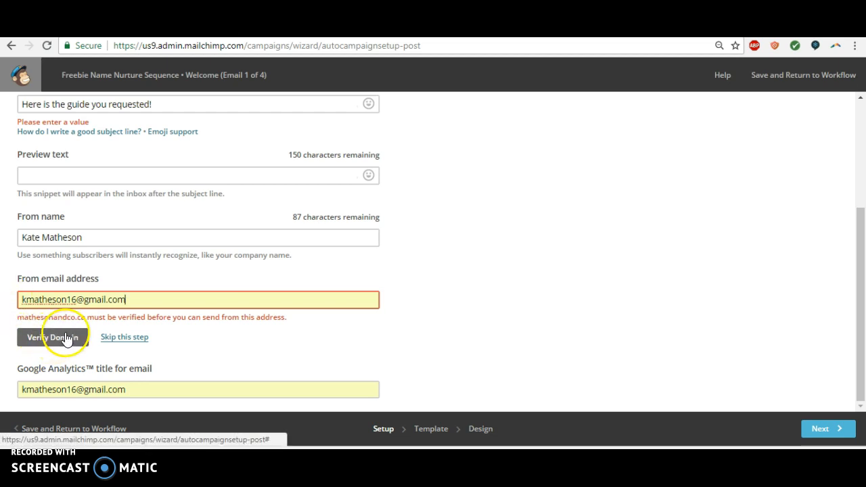
pyautogui.press('BackSpace')
pyautogui.click(161, 356)
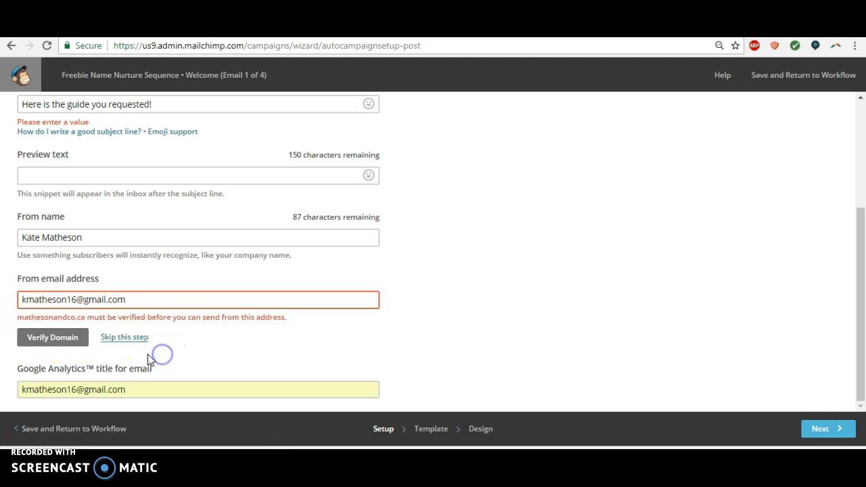
# Open the domain verification and dismiss it, and continue to the template selection.
pyautogui.click(77, 336)
pyautogui.click(593, 144)
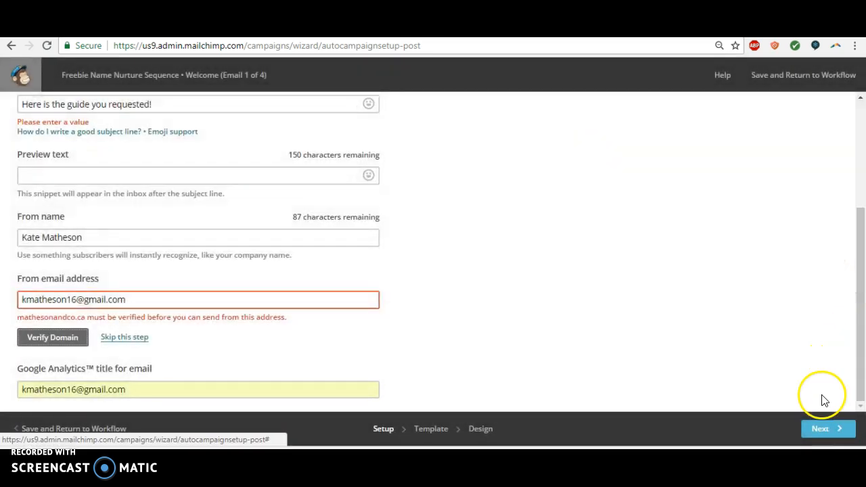
pyautogui.click(823, 436)
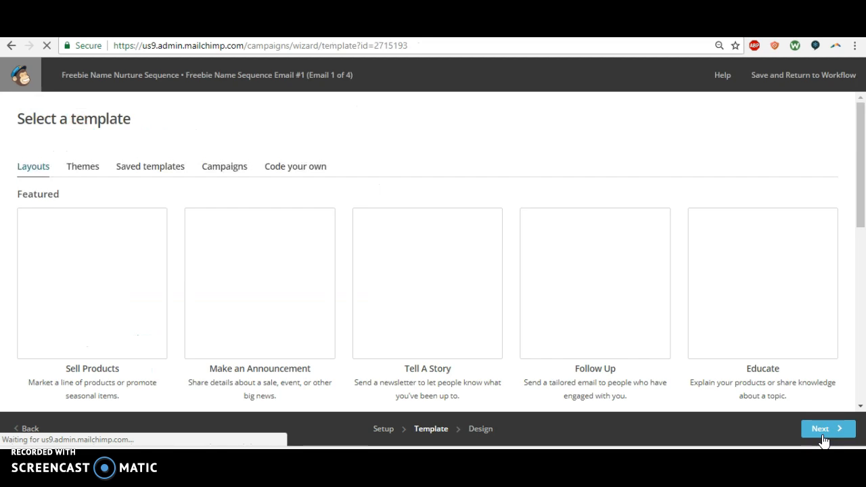
# Browse the template categories and choose the Simple Text layout for the email.
pyautogui.click(140, 172)
pyautogui.click(82, 171)
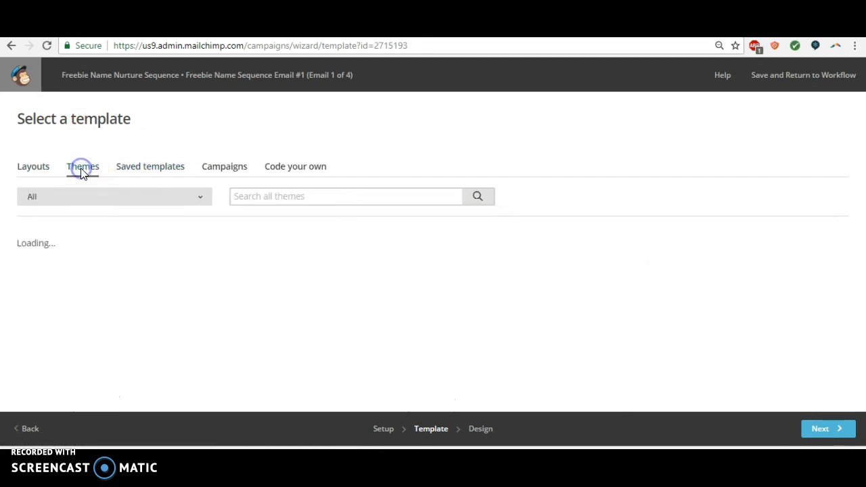
pyautogui.click(37, 173)
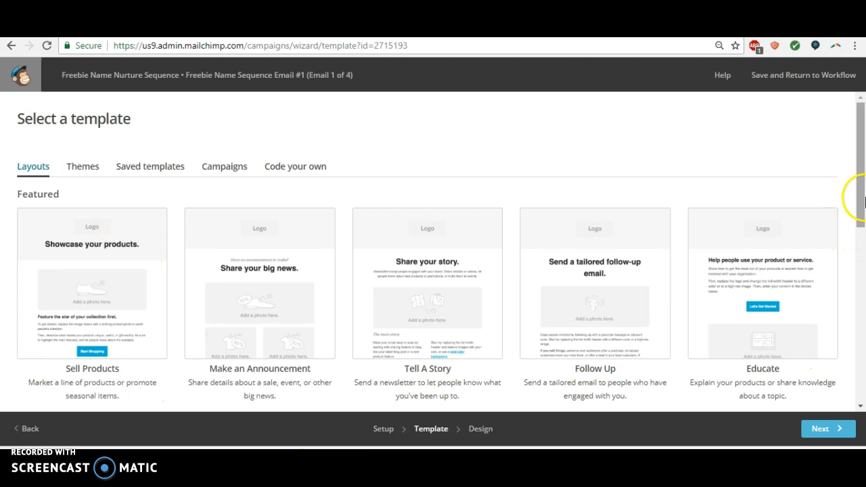
pyautogui.moveTo(861, 186); pyautogui.dragTo(843, 375)
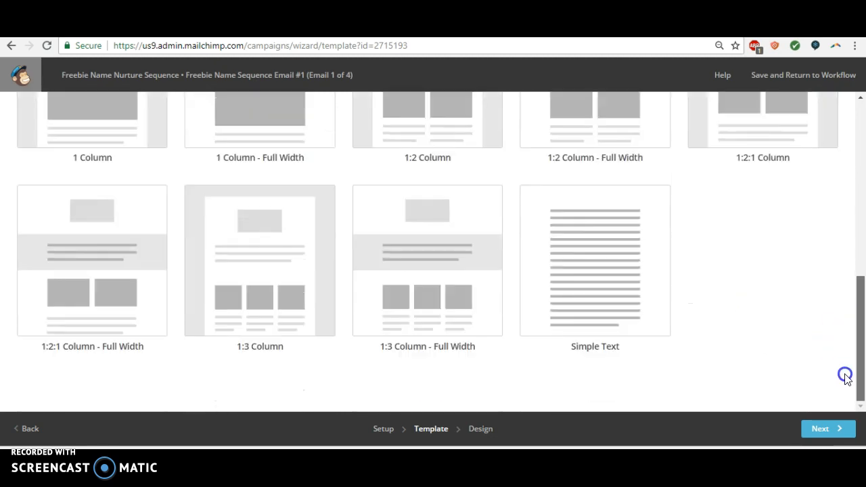
pyautogui.click(558, 289)
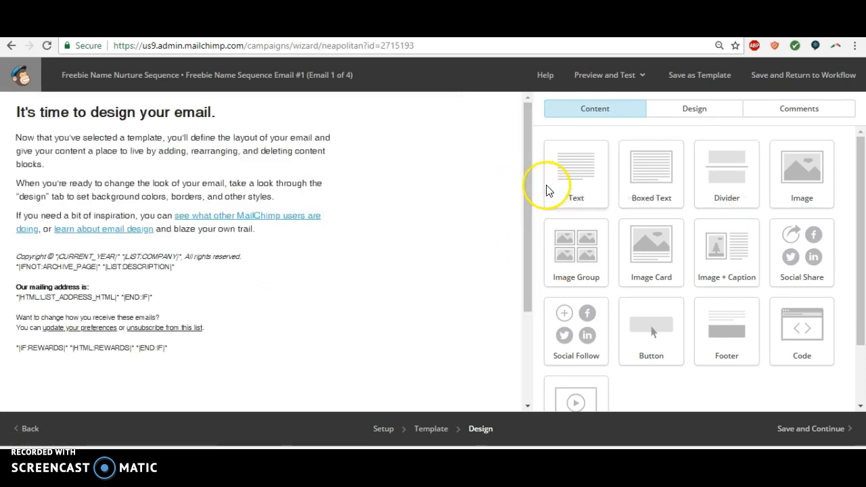
# Add an image block at the top of the email and delete the heading text block beneath it.
pyautogui.moveTo(799, 170); pyautogui.dragTo(227, 118)
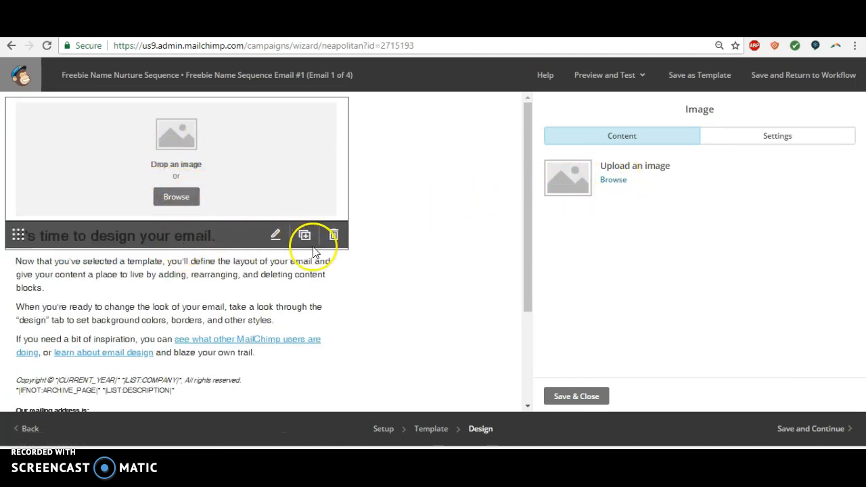
pyautogui.click(331, 235)
pyautogui.click(323, 299)
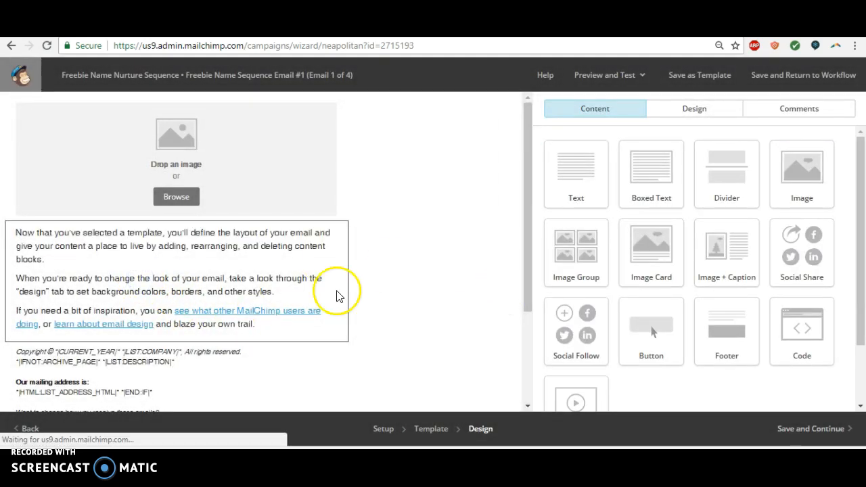
# Replace the body text with "Hello -", "Thanks for signing up to receive....." and, after a blank line, "You can get your download here!".
pyautogui.click(226, 269)
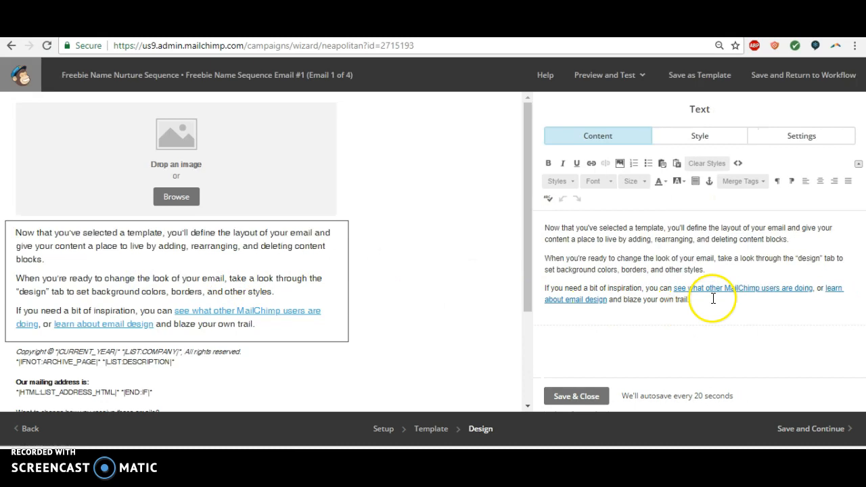
pyautogui.hotkey('ctrl', 'a')
pyautogui.write('H')
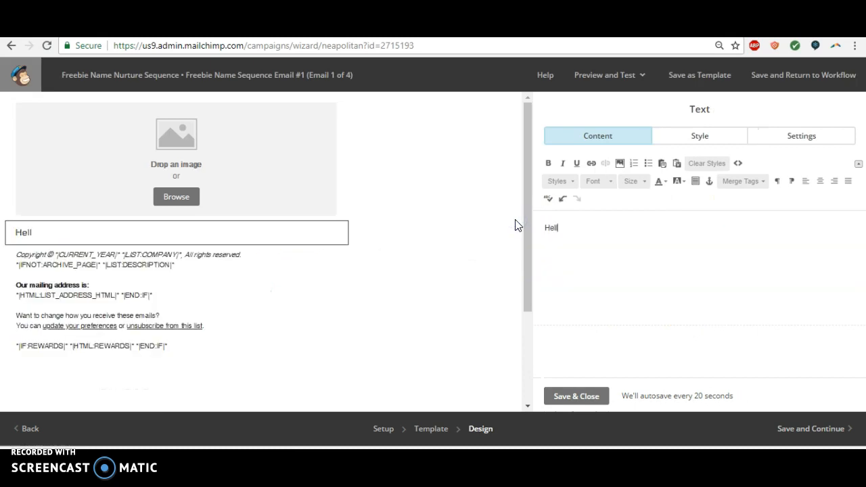
pyautogui.write('ello -')
pyautogui.press('Return')
pyautogui.write('T')
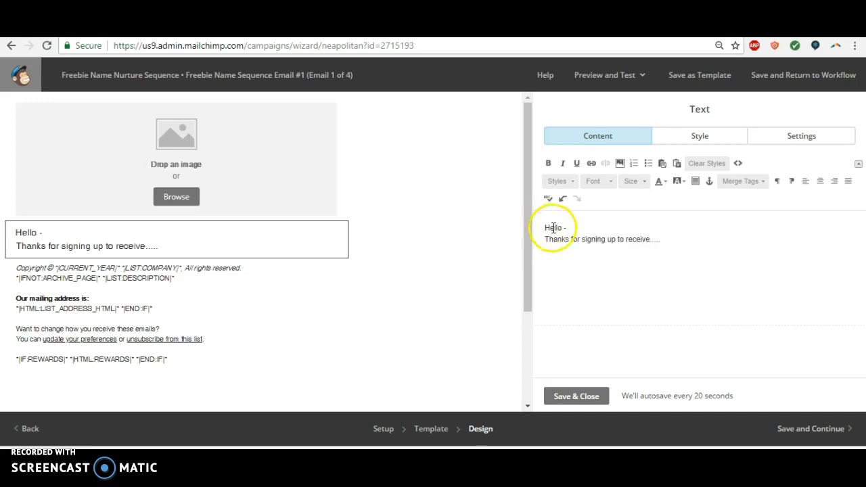
pyautogui.press('Return')
pyautogui.press('Return')
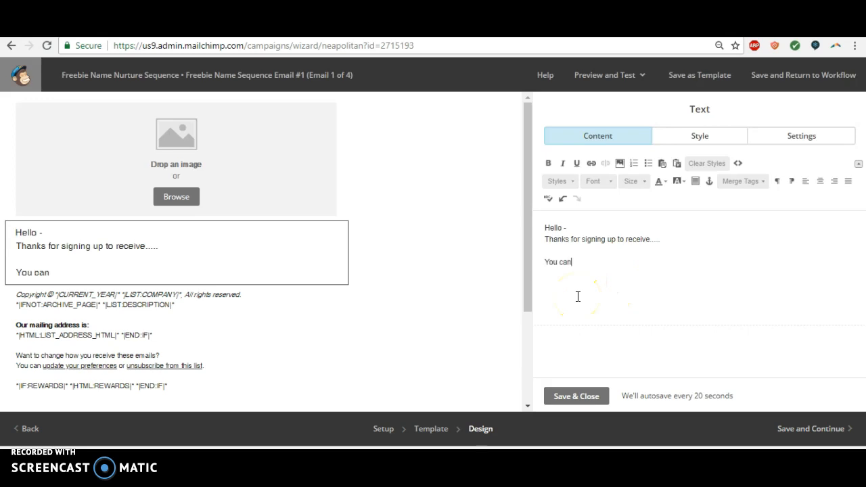
pyautogui.write('You can get your download here!')
pyautogui.click(662, 265)
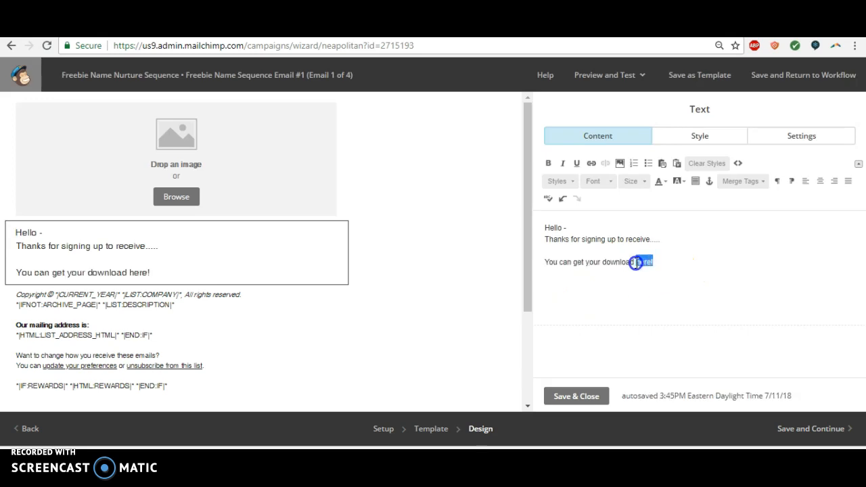
pyautogui.click(591, 164)
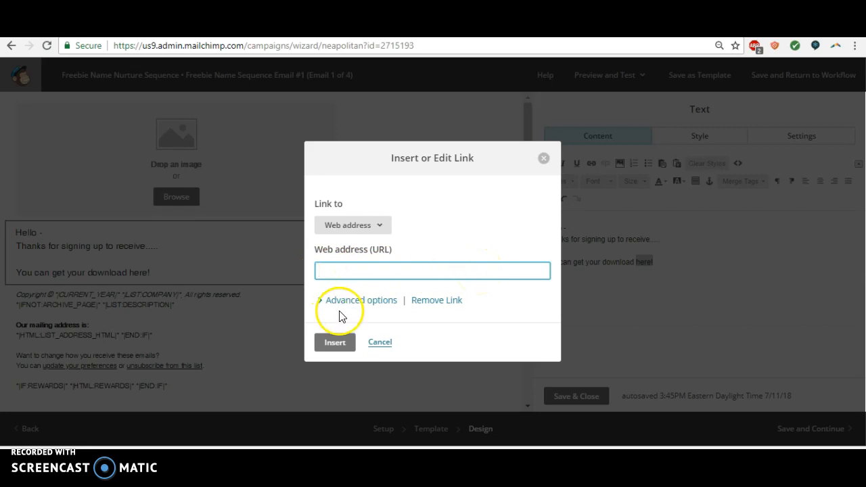
pyautogui.click(379, 342)
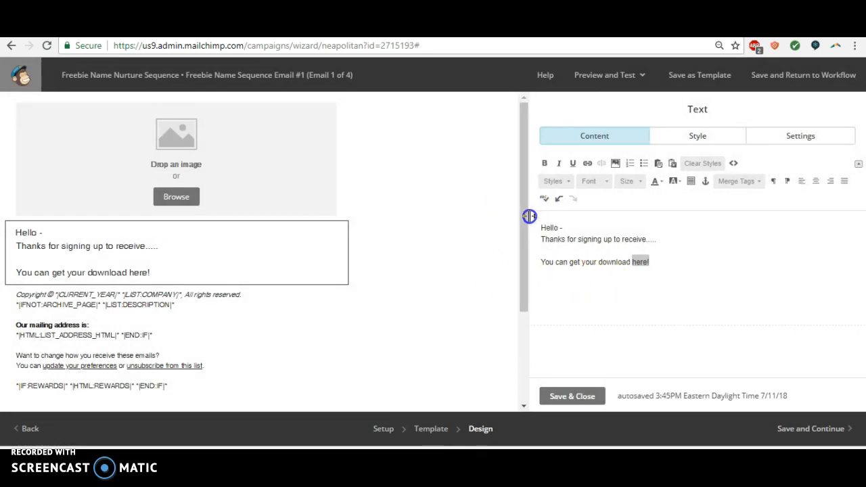
# Delete the copyright and list description lines from the footer block and save it.
pyautogui.click(196, 296)
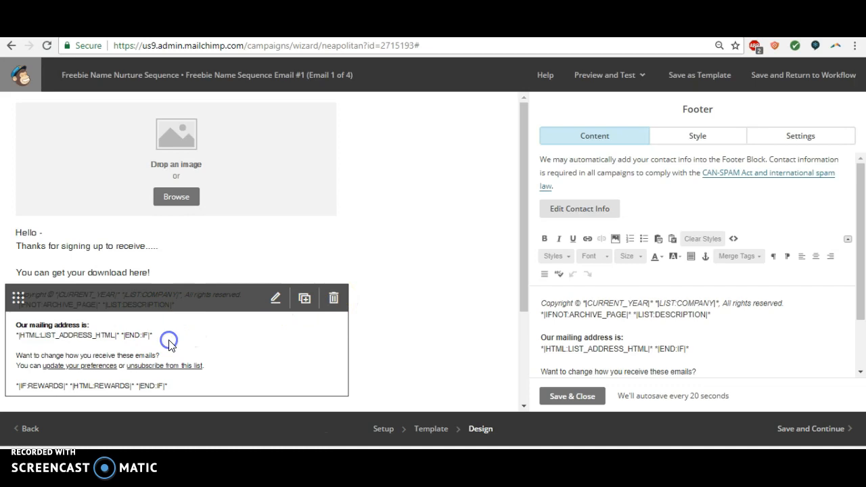
pyautogui.click(697, 347)
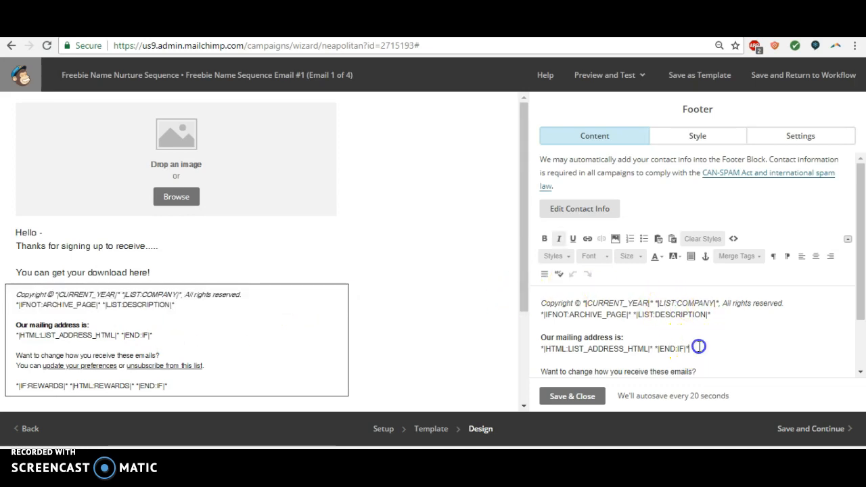
pyautogui.moveTo(718, 316); pyautogui.dragTo(524, 309)
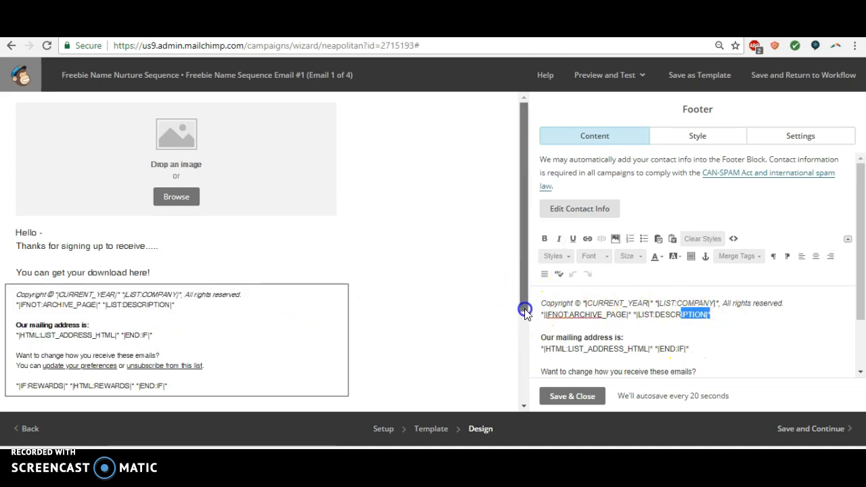
pyautogui.click(725, 322)
pyautogui.moveTo(723, 318); pyautogui.dragTo(585, 302)
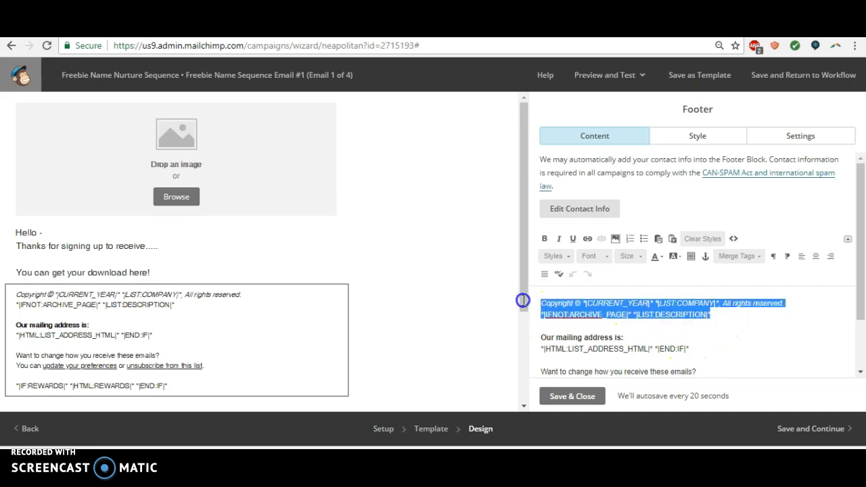
pyautogui.press('BackSpace')
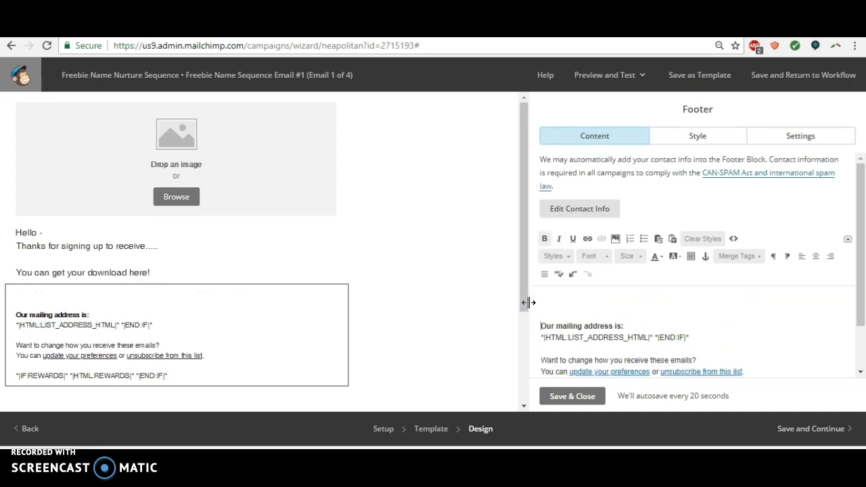
pyautogui.press('BackSpace')
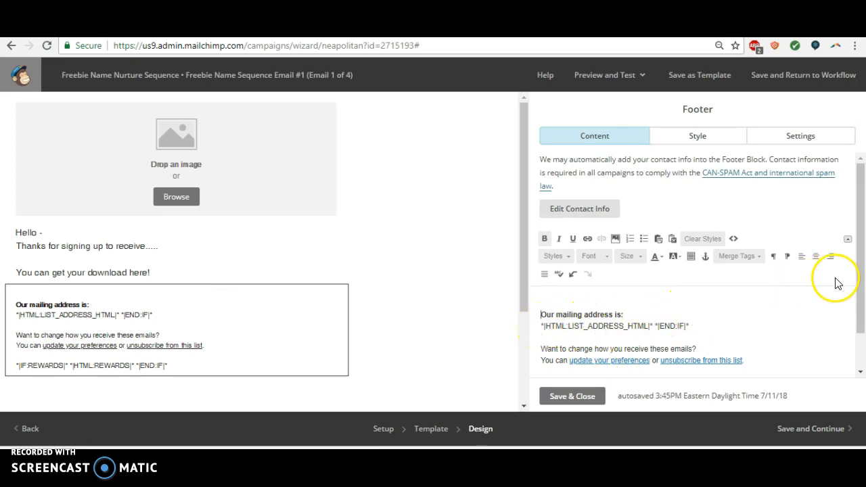
pyautogui.click(458, 355)
pyautogui.click(569, 396)
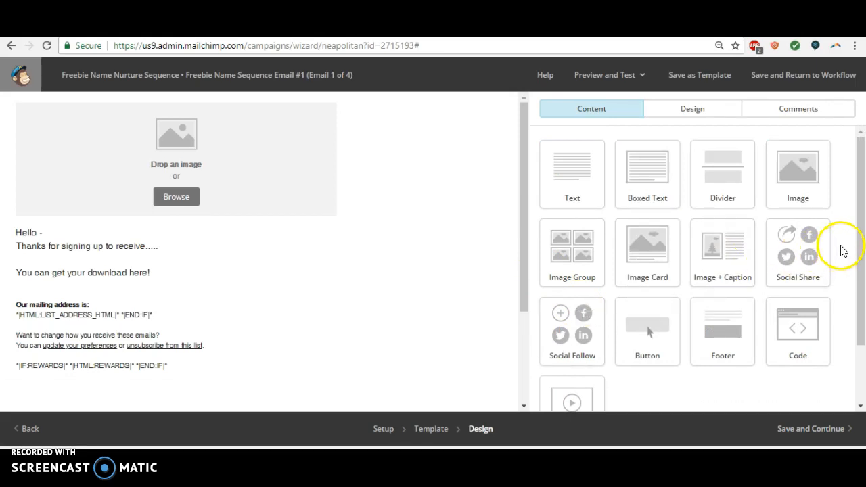
# Add a video block below the download text without choosing a preview image, and save the block.
pyautogui.moveTo(860, 239); pyautogui.dragTo(860, 275)
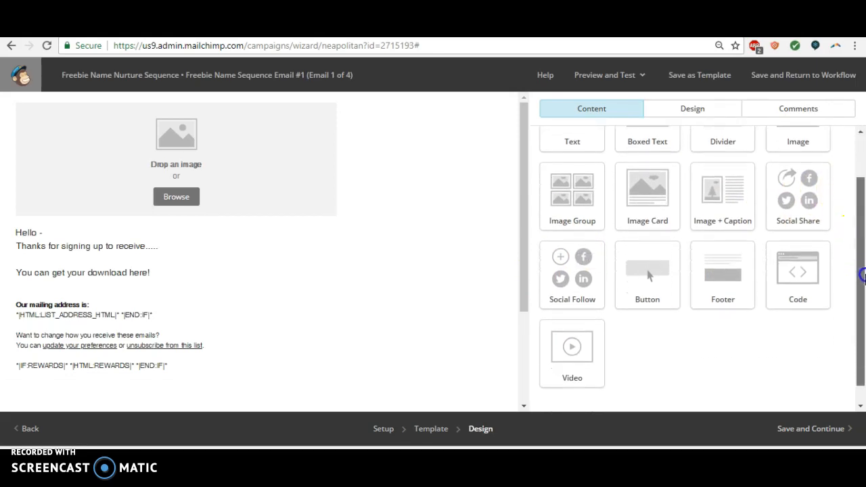
pyautogui.moveTo(567, 348); pyautogui.dragTo(180, 286)
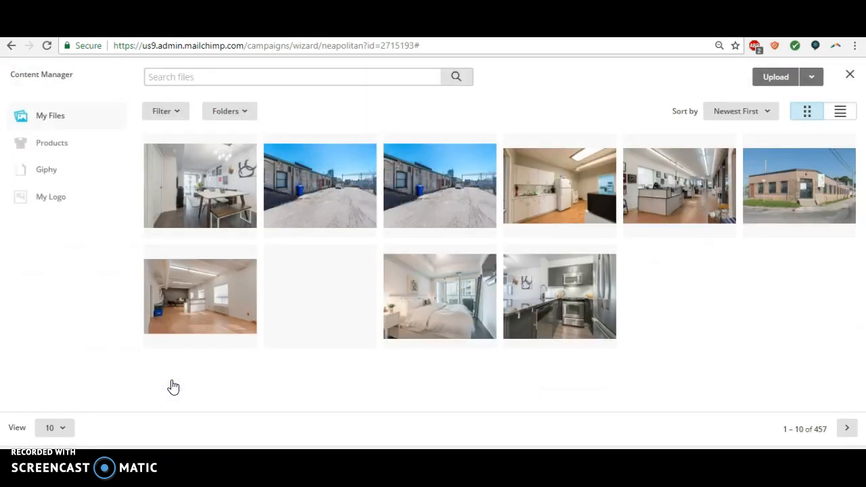
pyautogui.click(850, 74)
pyautogui.moveTo(521, 187); pyautogui.dragTo(520, 311)
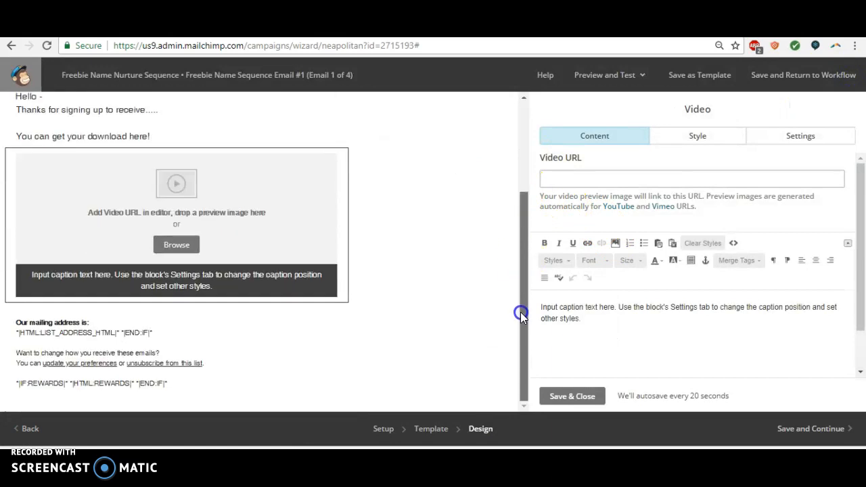
pyautogui.click(562, 393)
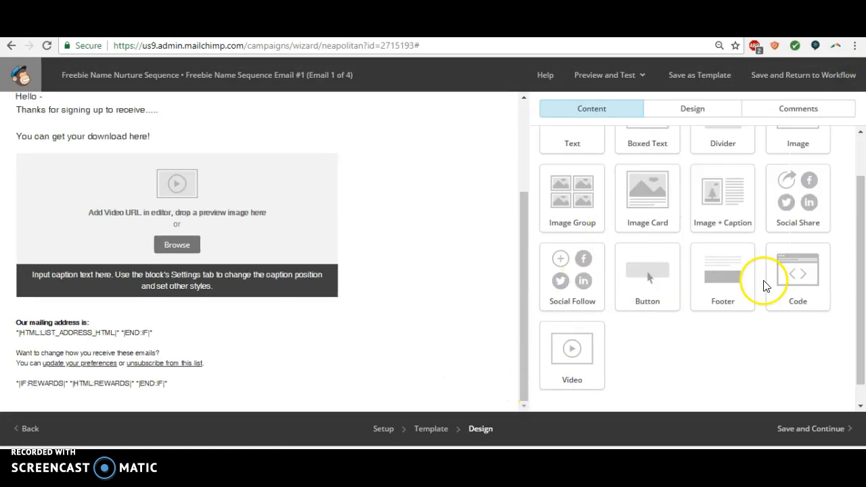
# Add a text block below the video block, keep its placeholder text and default style, and save the block.
pyautogui.moveTo(858, 273); pyautogui.dragTo(855, 187)
pyautogui.moveTo(543, 163); pyautogui.dragTo(241, 292)
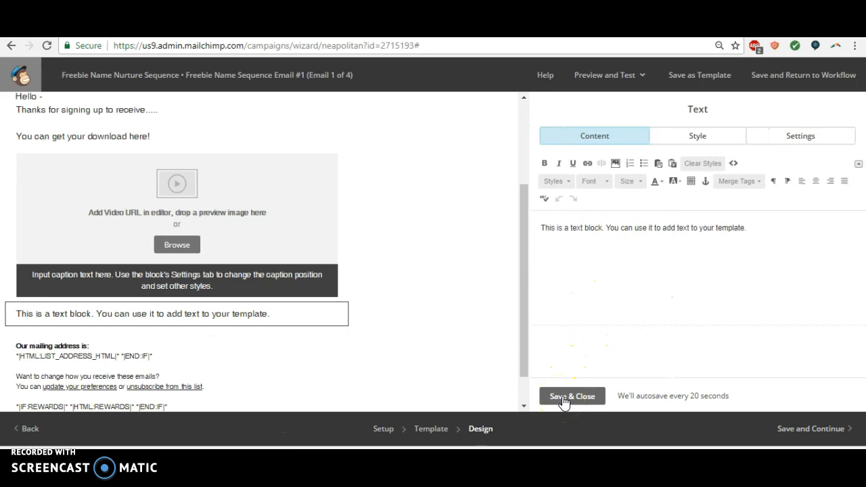
pyautogui.click(710, 136)
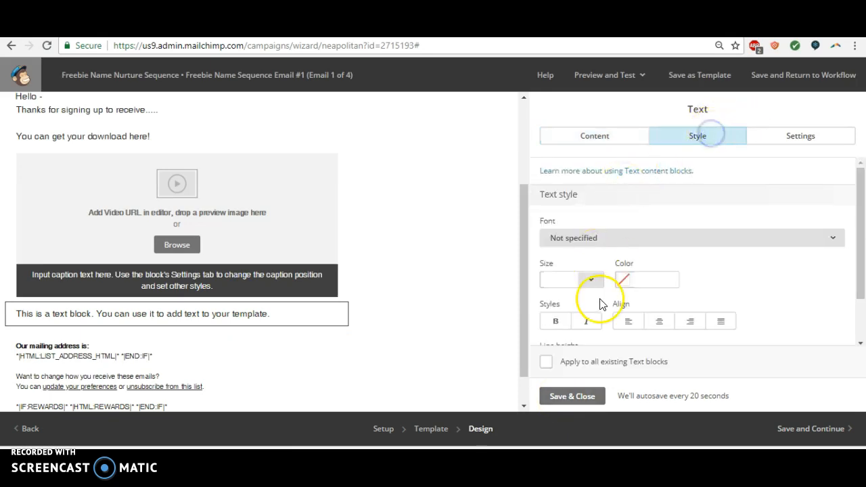
pyautogui.click(567, 399)
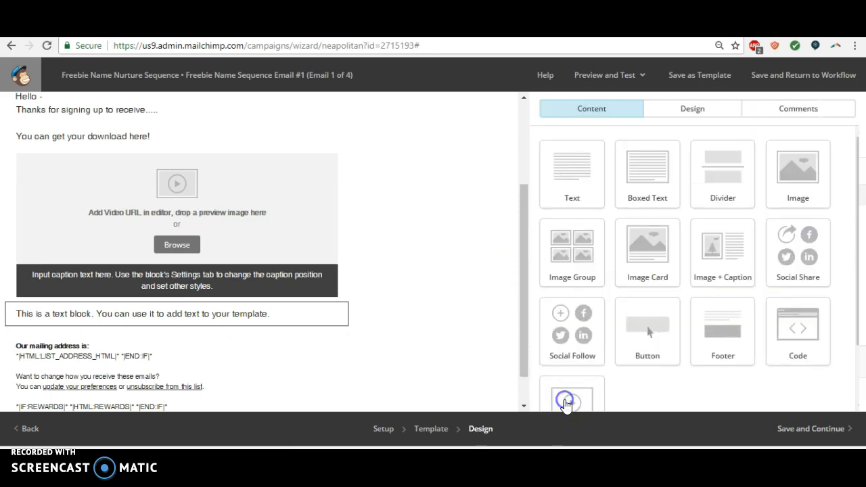
# Save the design of the first email and advance the automation workflow to its confirmation stage.
pyautogui.click(796, 438)
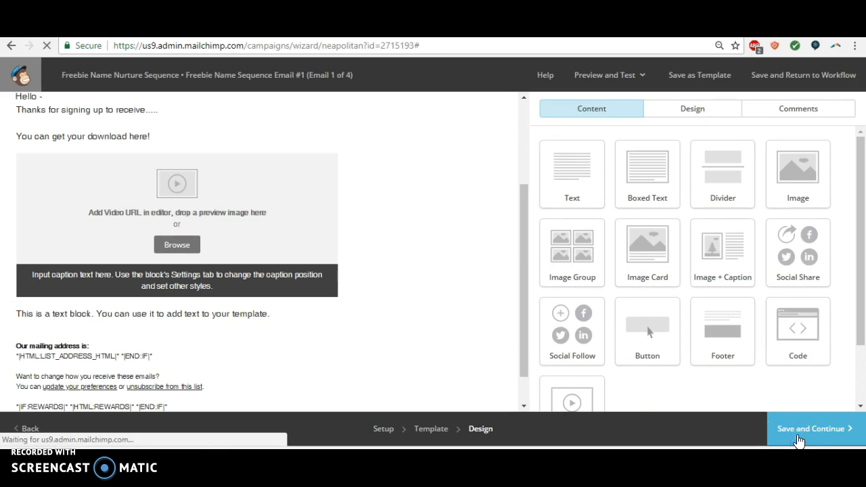
pyautogui.click(795, 438)
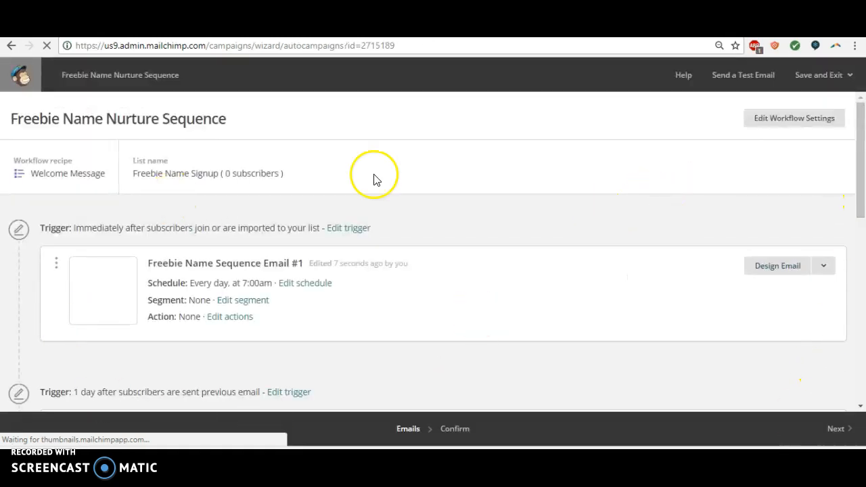
pyautogui.moveTo(860, 135); pyautogui.dragTo(852, 199)
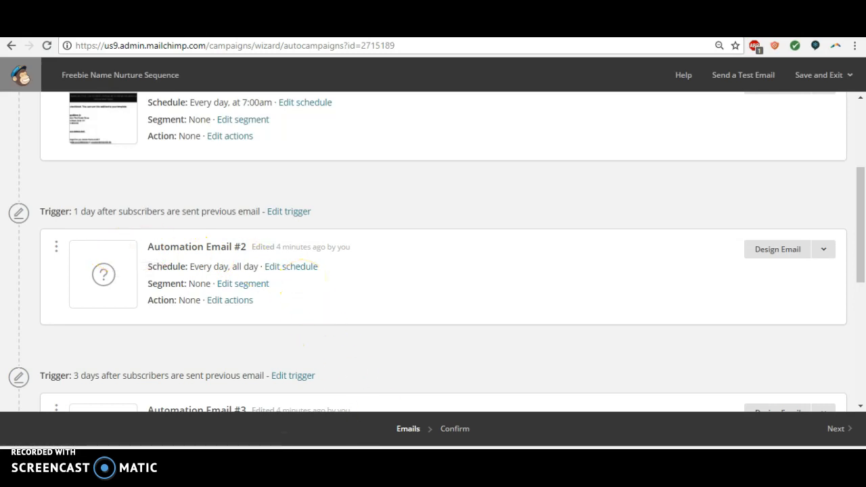
pyautogui.moveTo(389, 482)
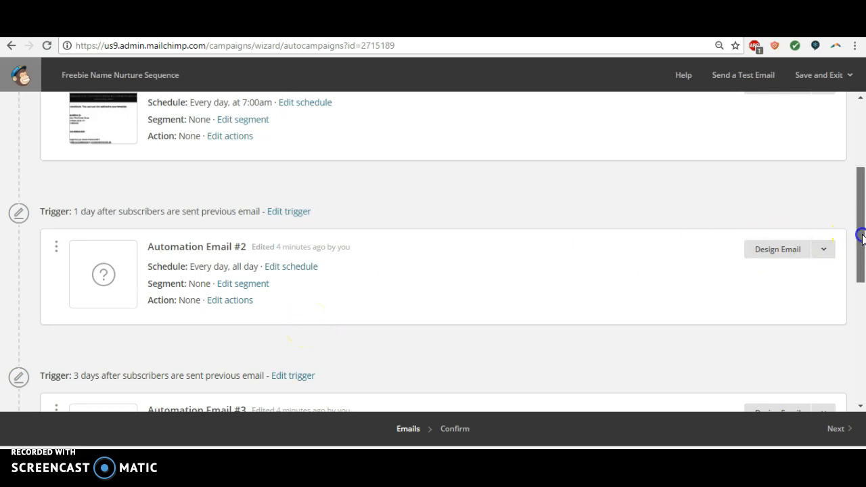
pyautogui.moveTo(860, 235); pyautogui.dragTo(863, 369)
pyautogui.click(843, 431)
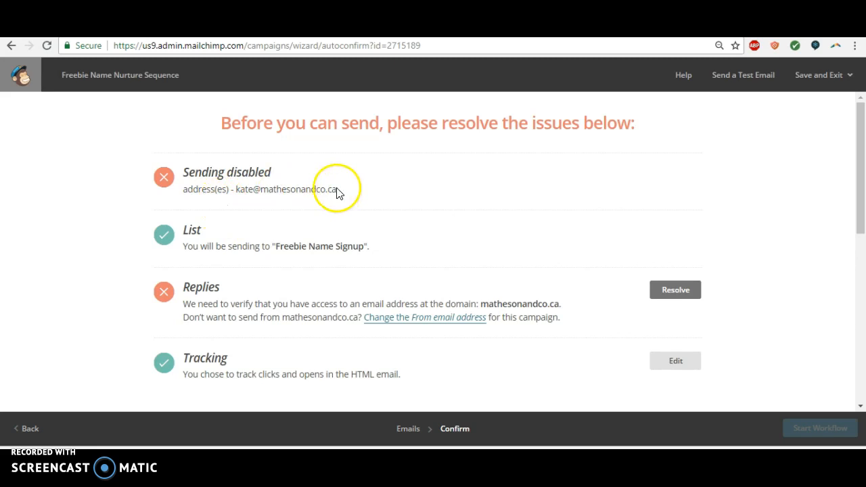
# Review the pre-send checklist for sending, list, replies, tracking and each of the four sequence emails.
pyautogui.moveTo(861, 134); pyautogui.dragTo(862, 172)
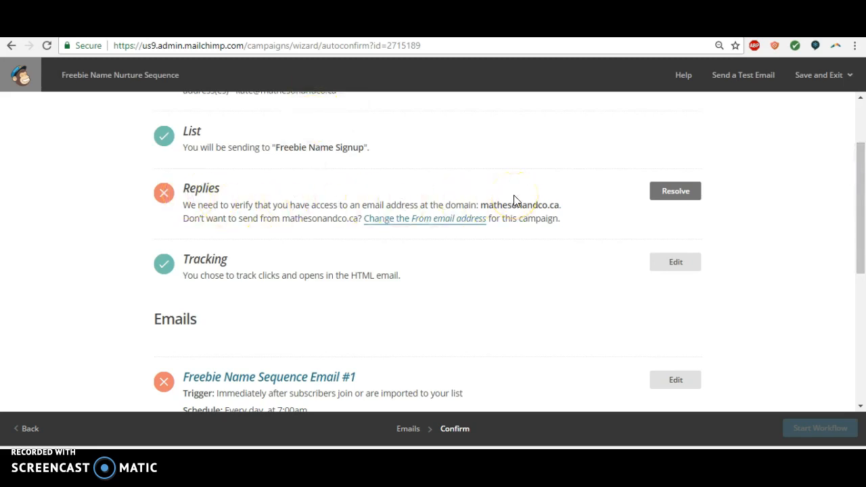
pyautogui.moveTo(858, 245); pyautogui.dragTo(837, 284)
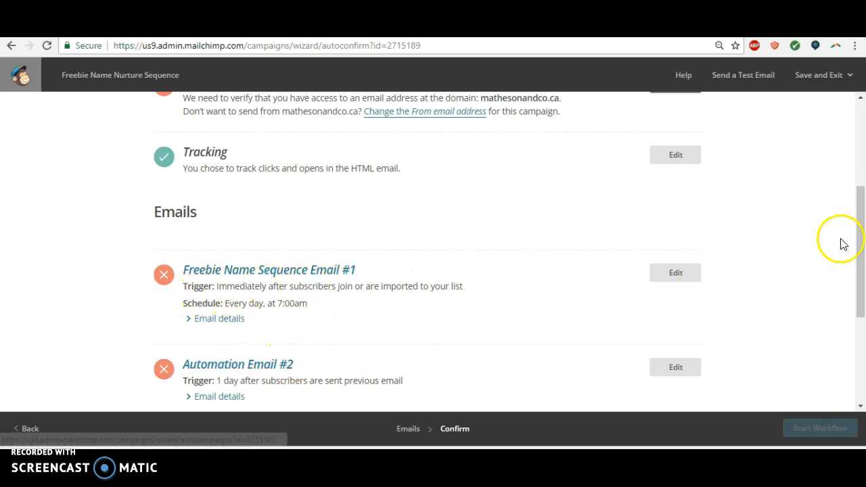
pyautogui.moveTo(862, 214); pyautogui.dragTo(861, 298)
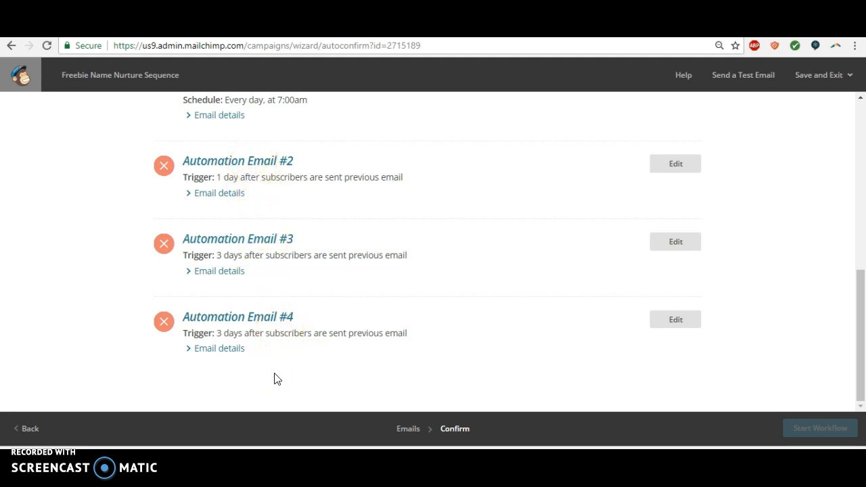
pyautogui.moveTo(858, 343)
pyautogui.mouseDown()
pyautogui.moveTo(853, 189)
pyautogui.moveTo(862, 342)
pyautogui.mouseUp()
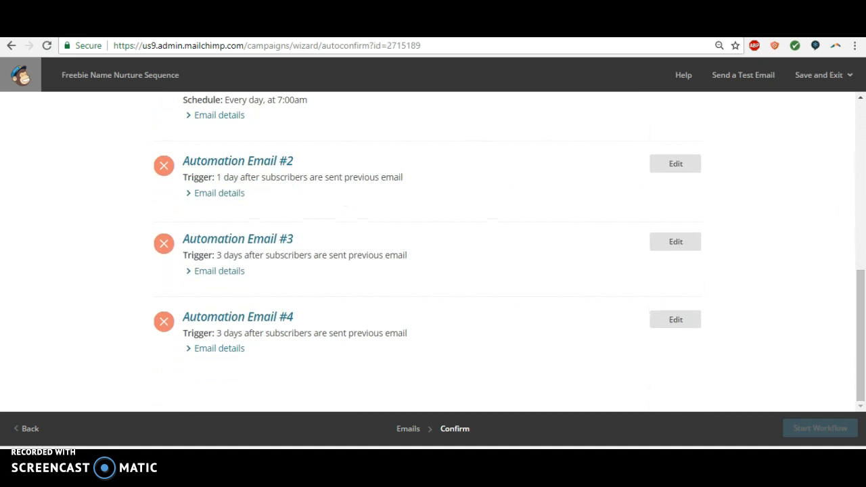